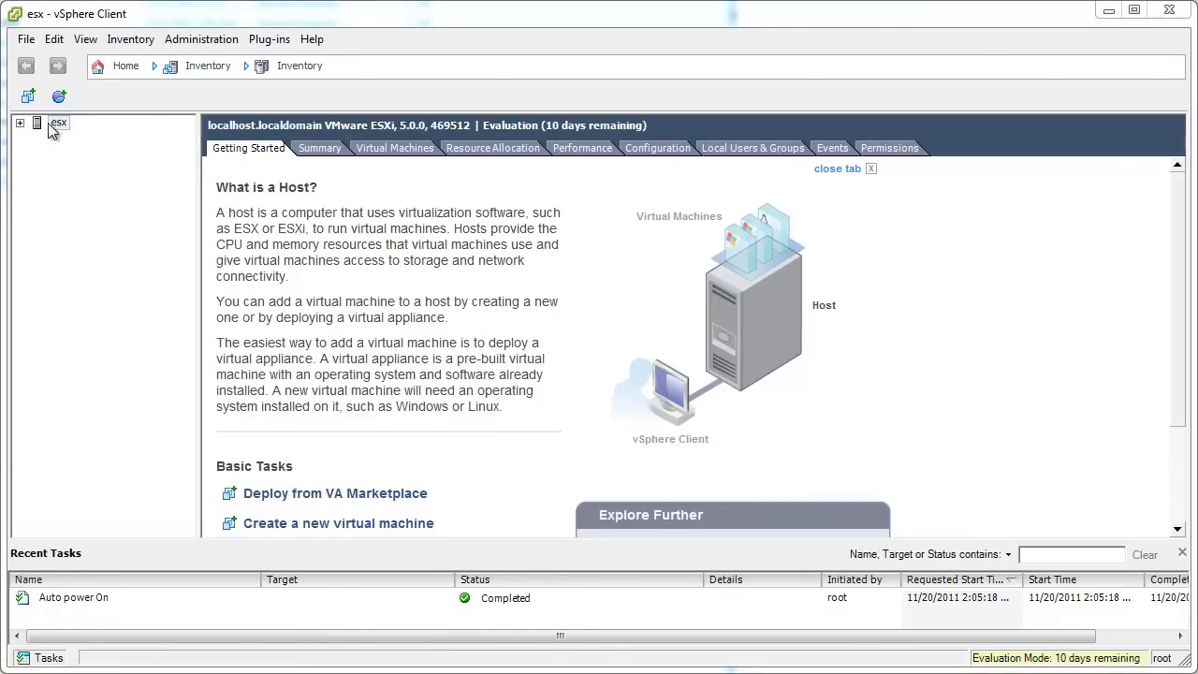
Open the host's DirectPath I/O passthrough device selection from its advanced hardware settings, and enlarge the dialog to show more devices.
{"action": "left_click", "coordinate": [664, 148]}
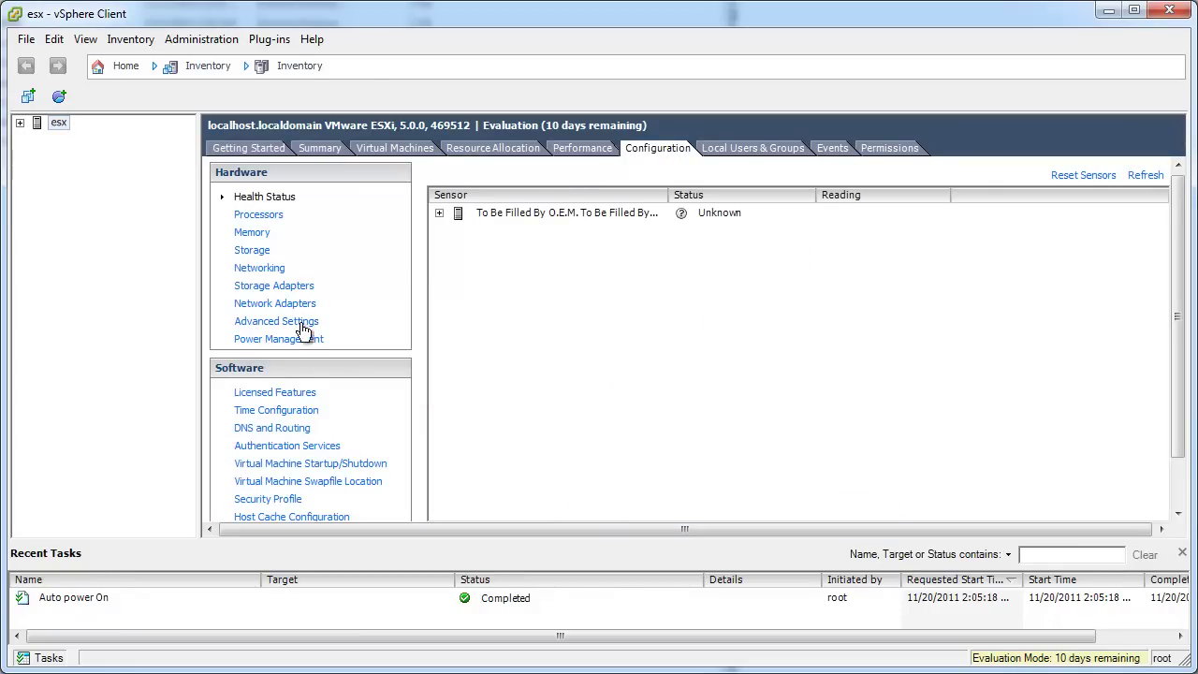
{"action": "left_click", "coordinate": [296, 326]}
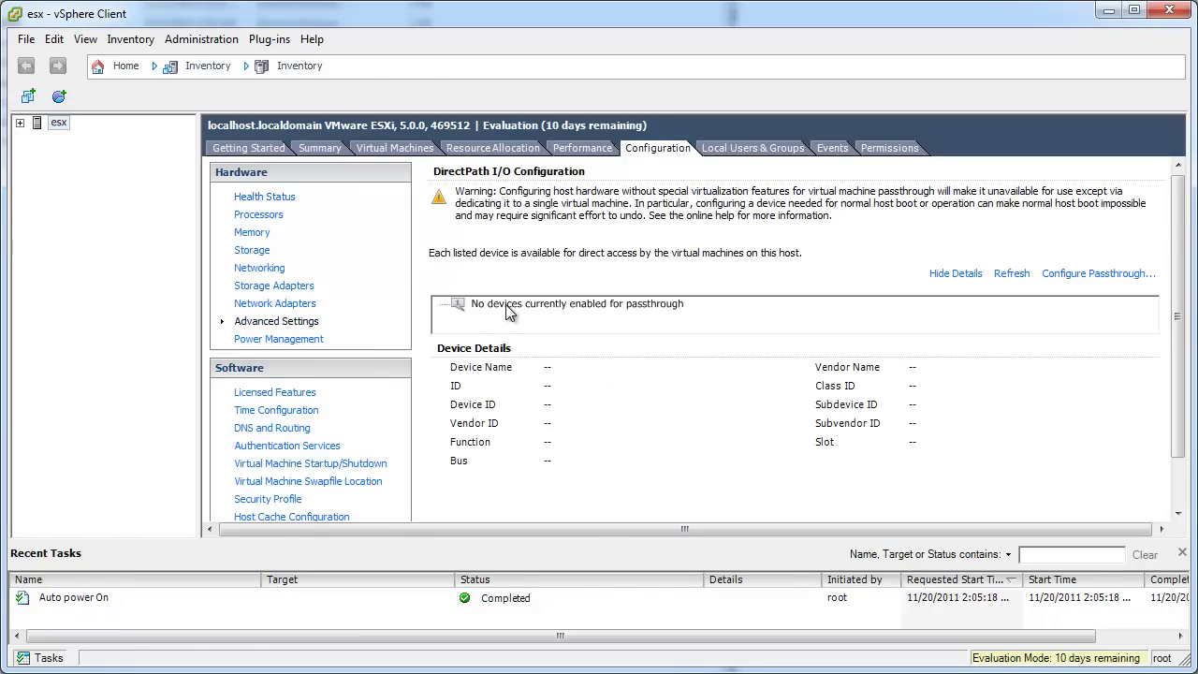
{"action": "left_click", "coordinate": [1108, 281]}
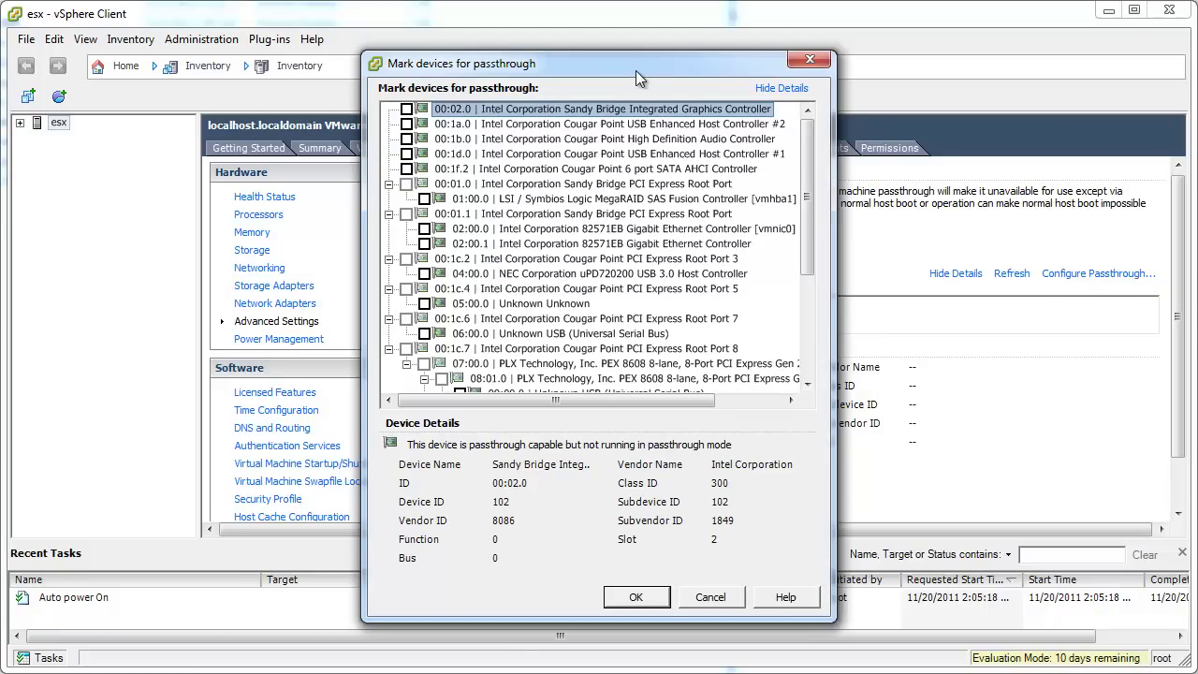
{"action": "left_click_drag", "start_coordinate": [635, 71], "coordinate": [512, 32]}
{"action": "left_click_drag", "start_coordinate": [709, 569], "coordinate": [829, 625]}
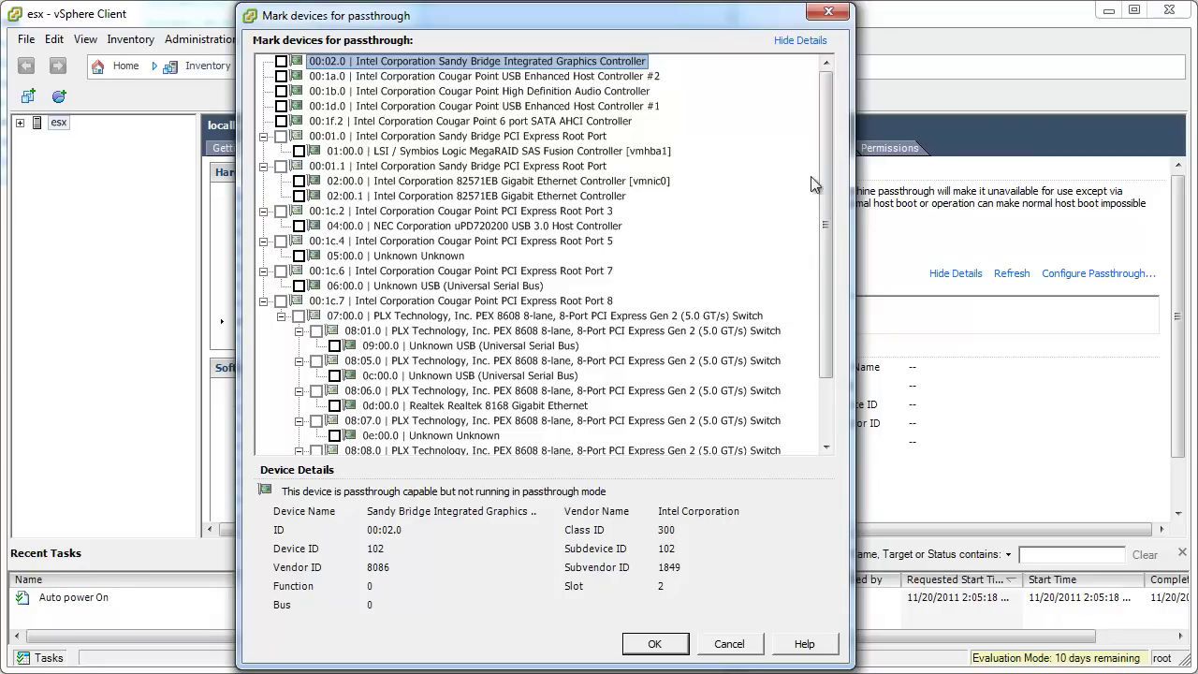
Mark the 04:00.0 NEC Corporation uPD720200 USB 3.0 Host Controller for passthrough, accepting its dependent device, and apply the selection.
{"action": "left_click_drag", "start_coordinate": [827, 180], "coordinate": [827, 229]}
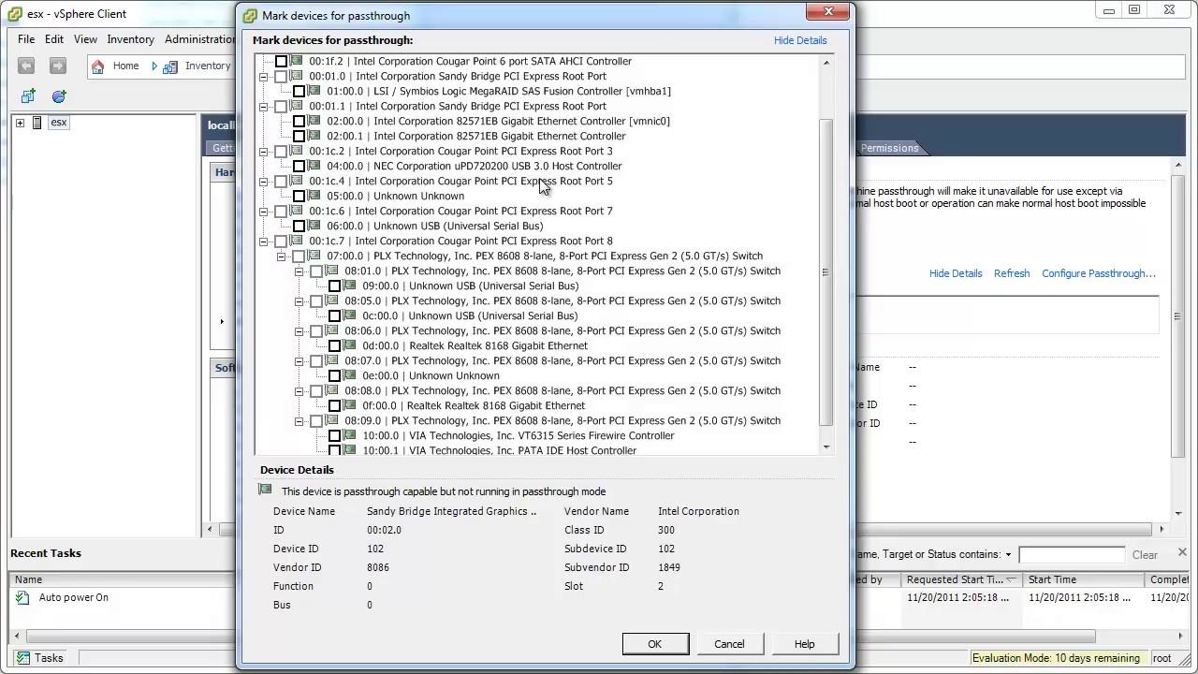
{"action": "left_click", "coordinate": [507, 167]}
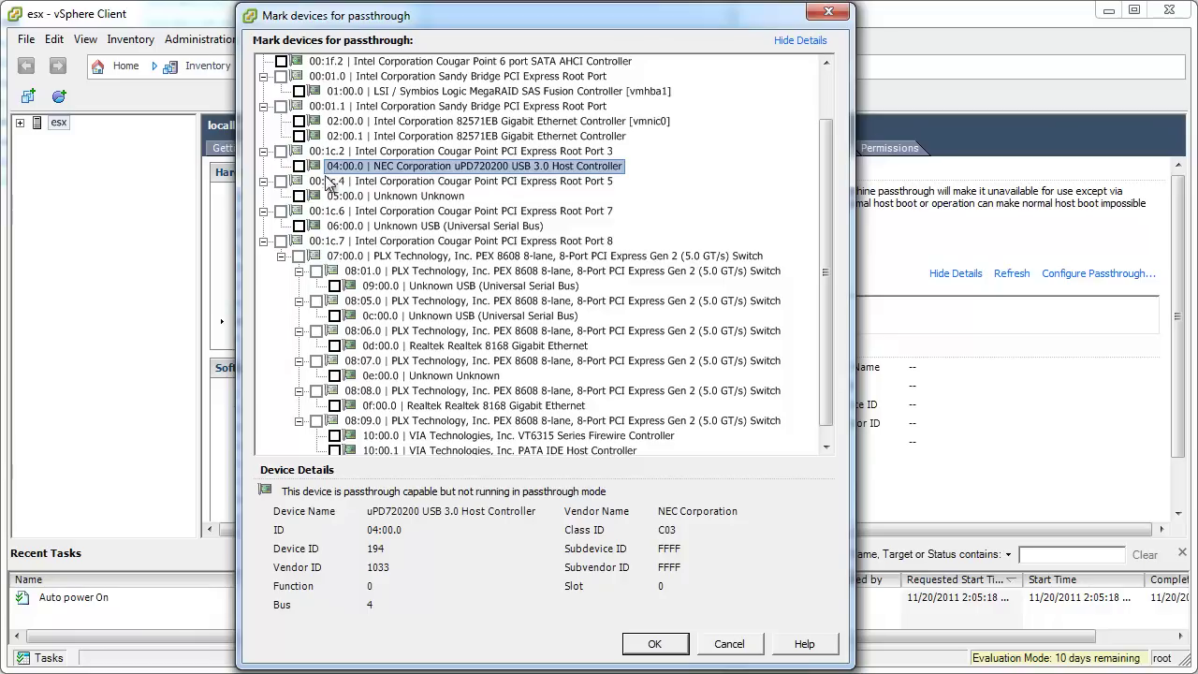
{"action": "left_click", "coordinate": [299, 166]}
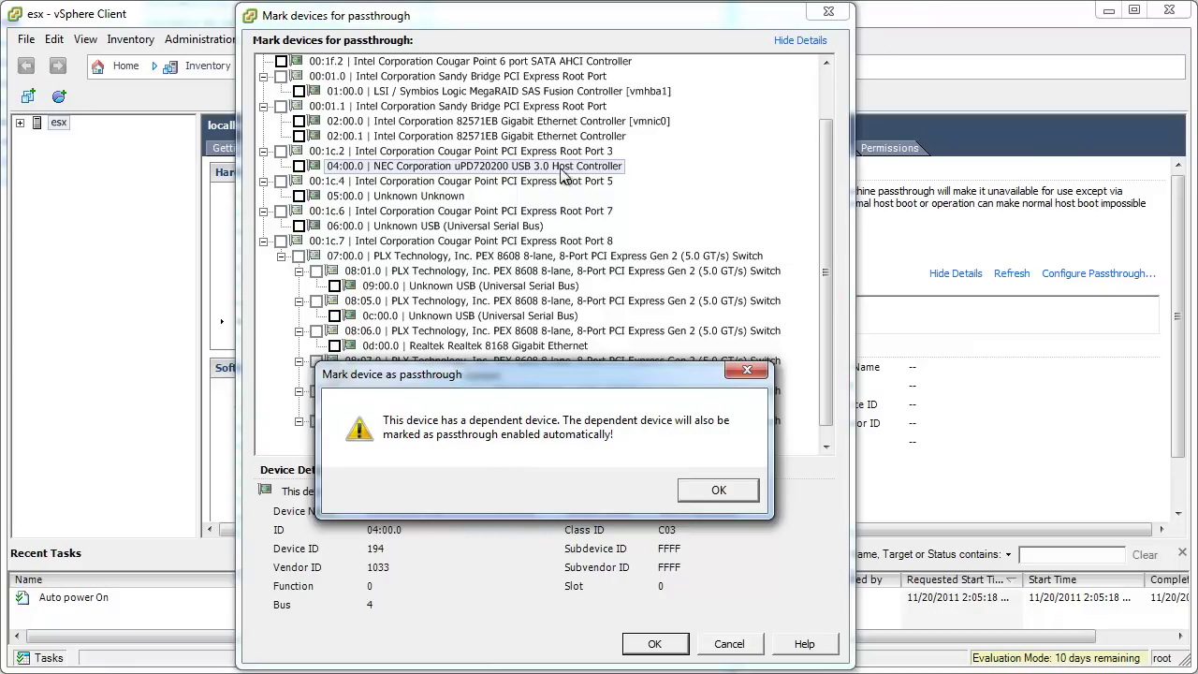
{"action": "left_click", "coordinate": [713, 490]}
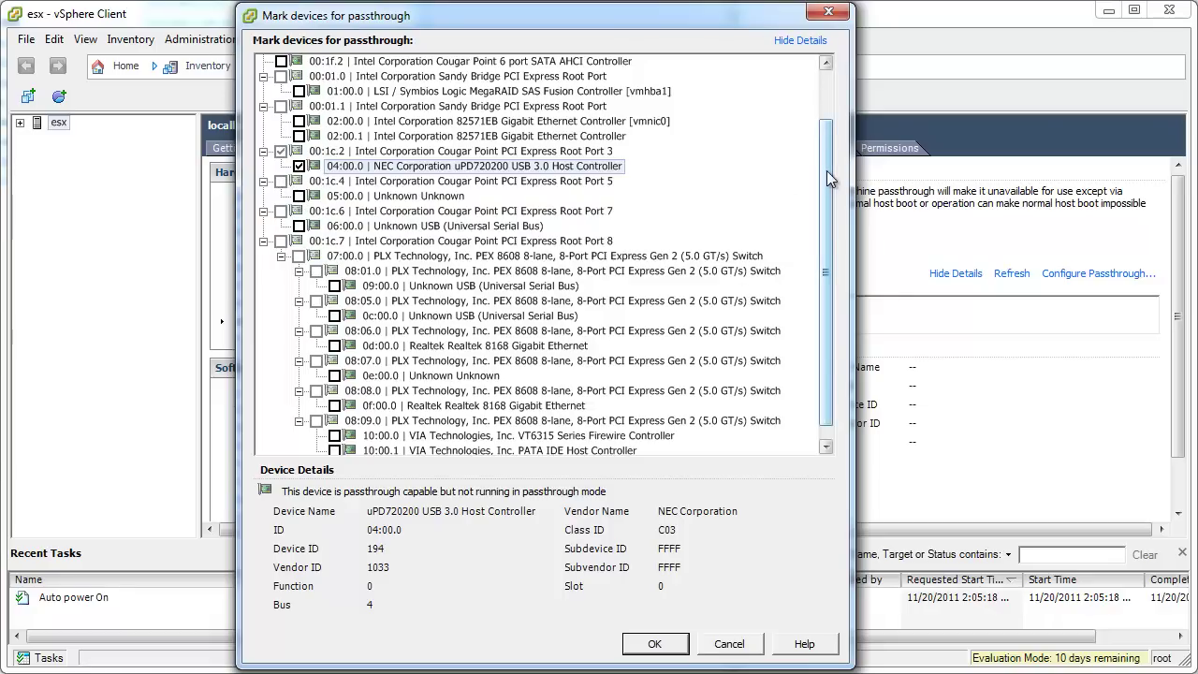
{"action": "scroll", "coordinate": [826, 173], "scroll_direction": "down", "scroll_amount": 1}
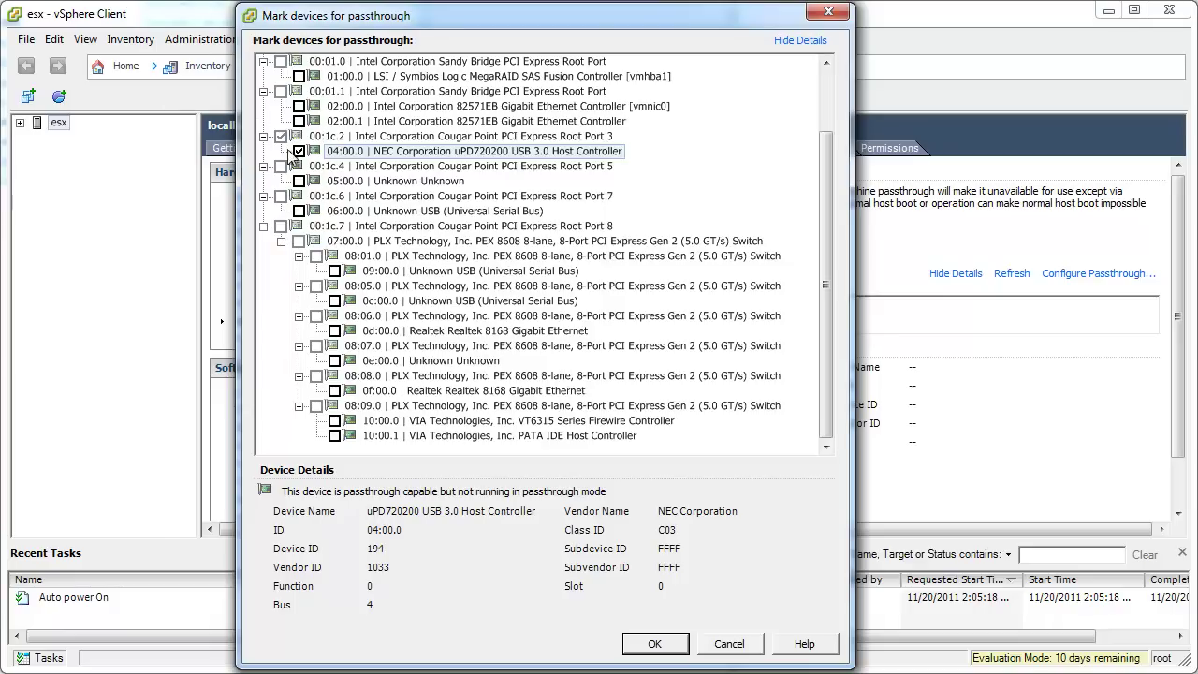
{"action": "left_click", "coordinate": [656, 645]}
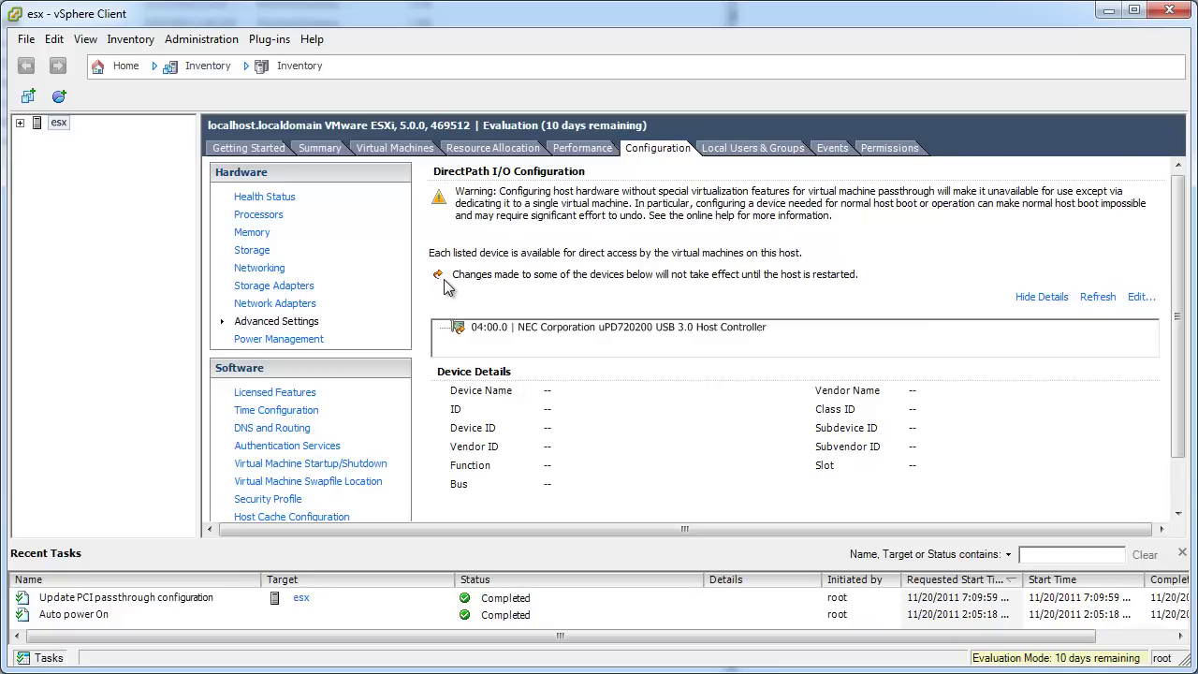
Reboot the esx host without entering maintenance mode, leaving the default reason text in place.
{"action": "right_click", "coordinate": [52, 128]}
{"action": "left_click", "coordinate": [21, 124]}
{"action": "left_click", "coordinate": [20, 123]}
{"action": "right_click", "coordinate": [53, 128]}
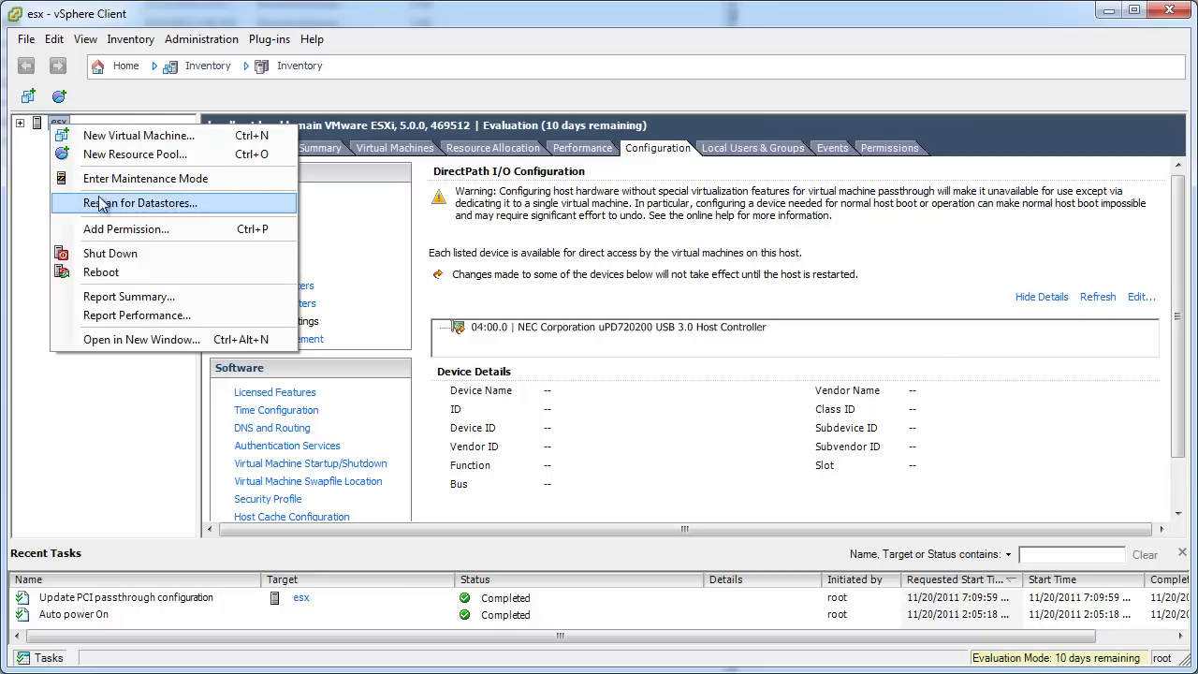
{"action": "left_click", "coordinate": [120, 272]}
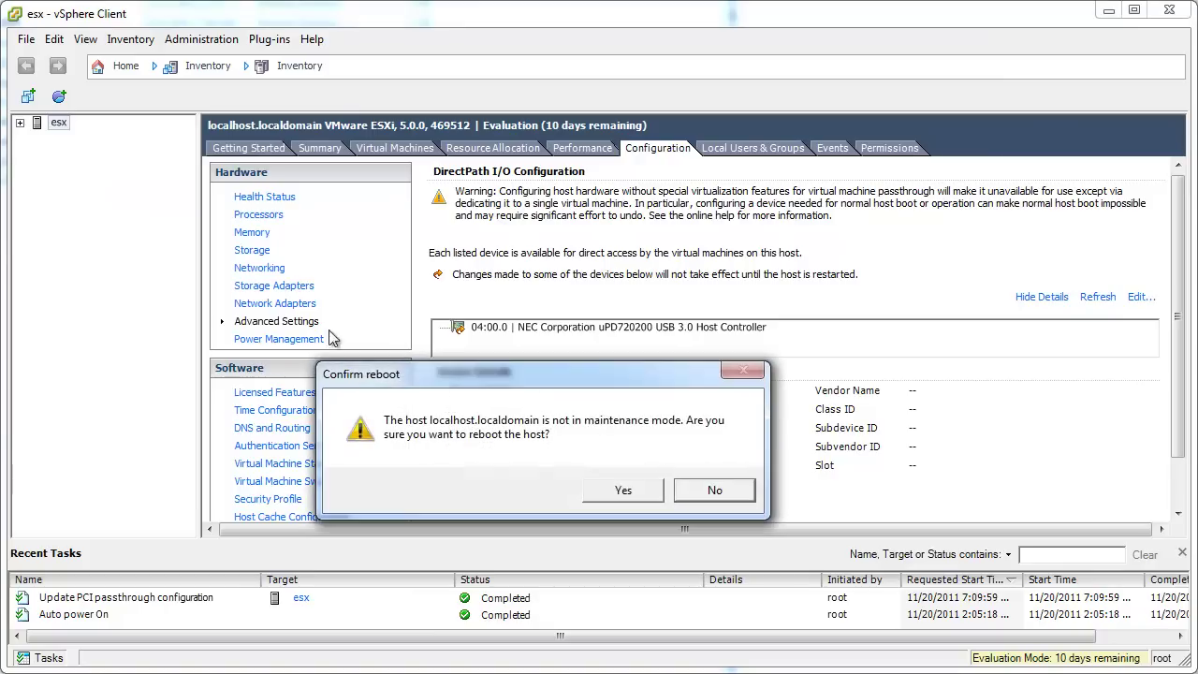
{"action": "left_click", "coordinate": [615, 491]}
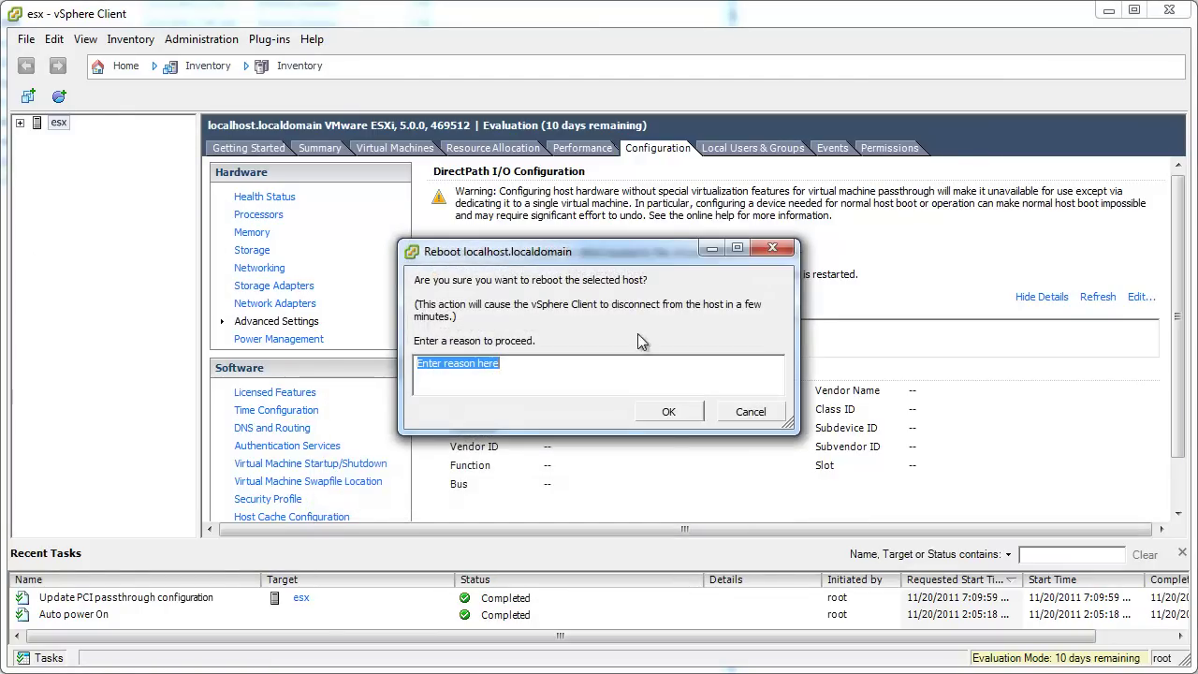
{"action": "left_click", "coordinate": [671, 416]}
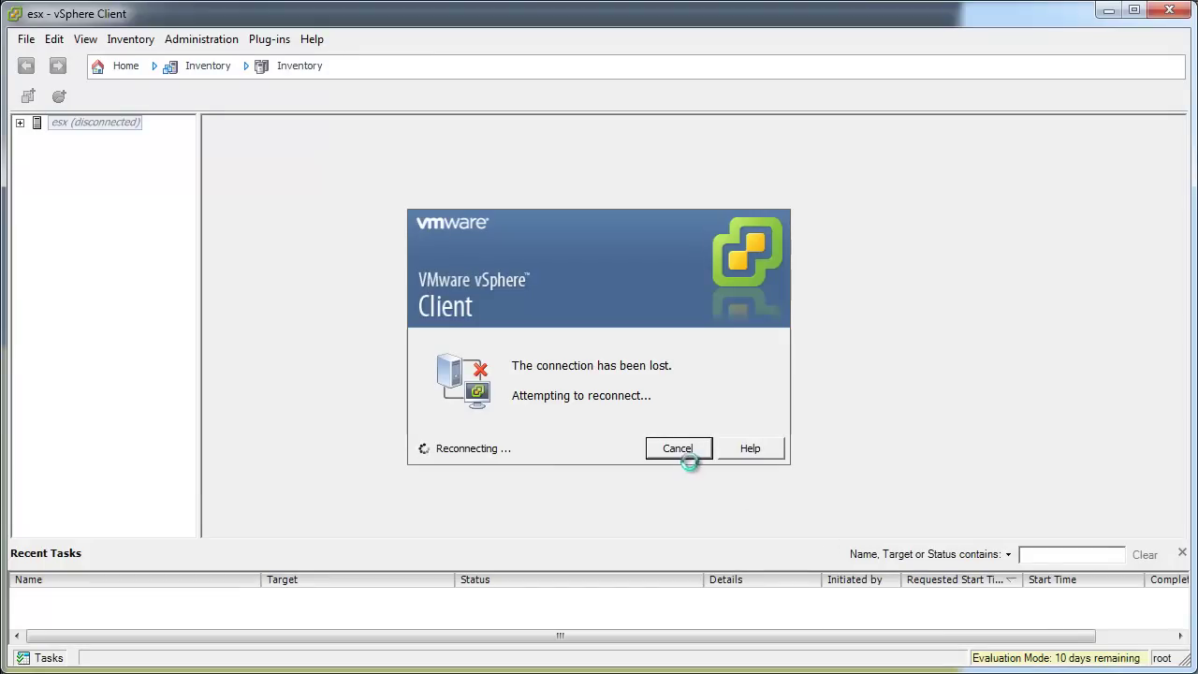
Stop the reconnection attempt, log back in to the esx host as root with the account password, and dismiss the evaluation notice.
{"action": "left_click", "coordinate": [683, 451]}
{"action": "left_click", "coordinate": [674, 208]}
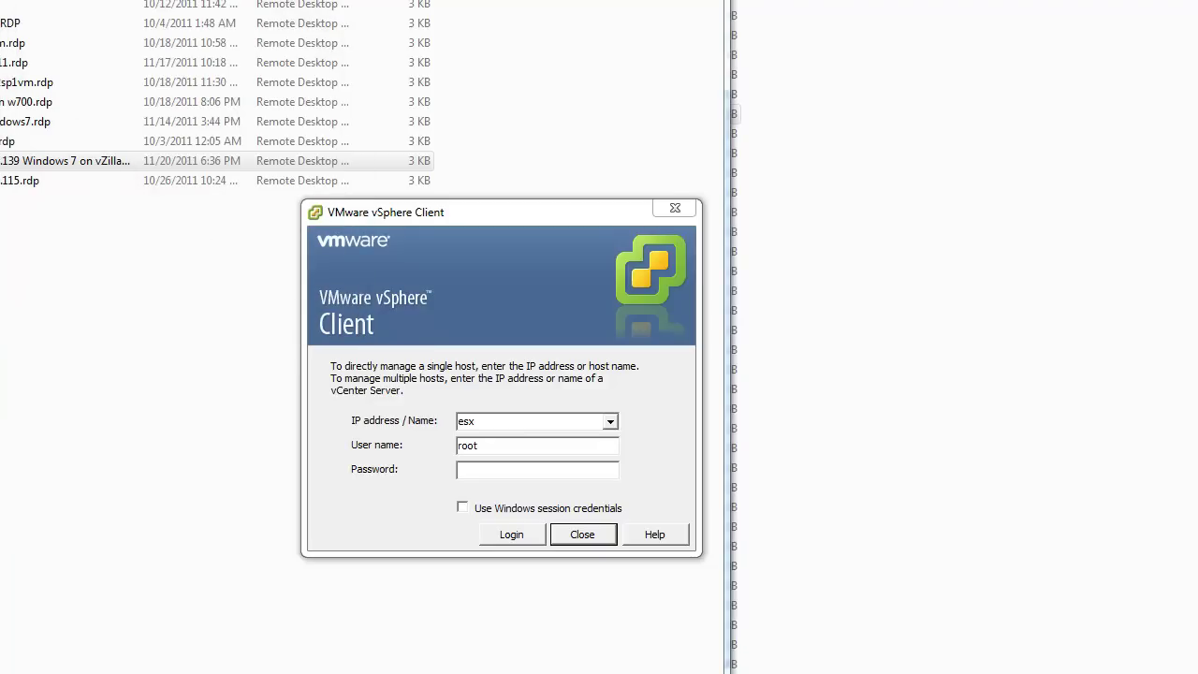
{"action": "left_click", "coordinate": [562, 471]}
{"action": "type", "text": "********"}
{"action": "key", "text": "Return"}
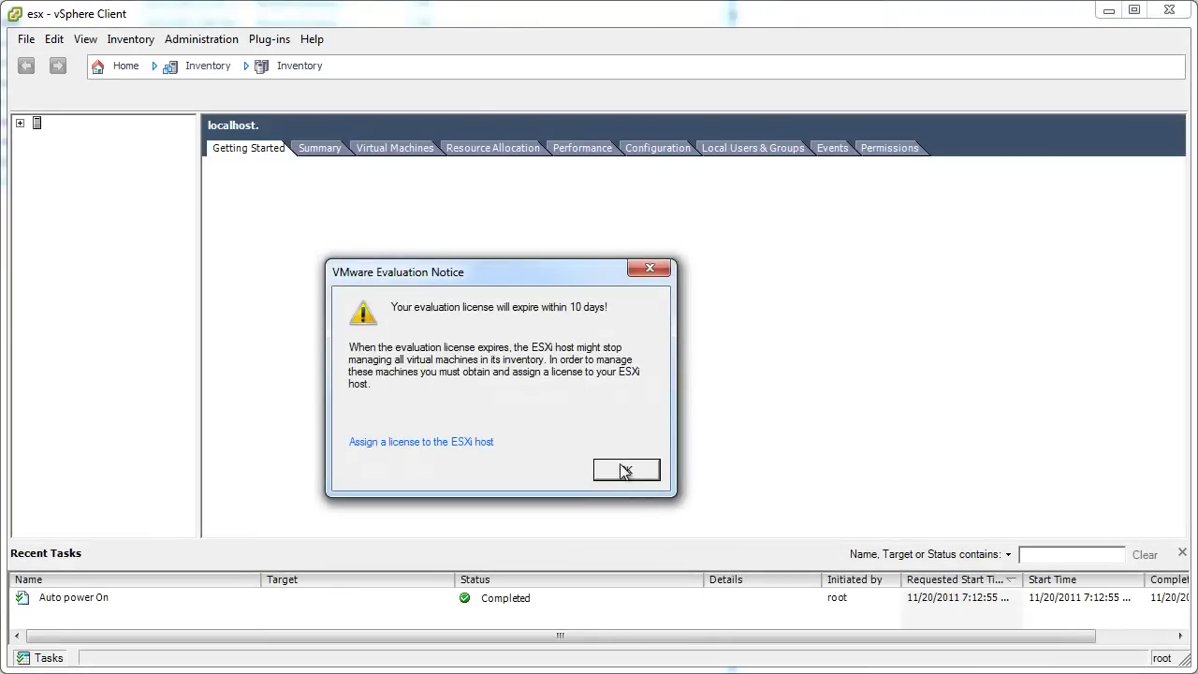
{"action": "left_click", "coordinate": [626, 469]}
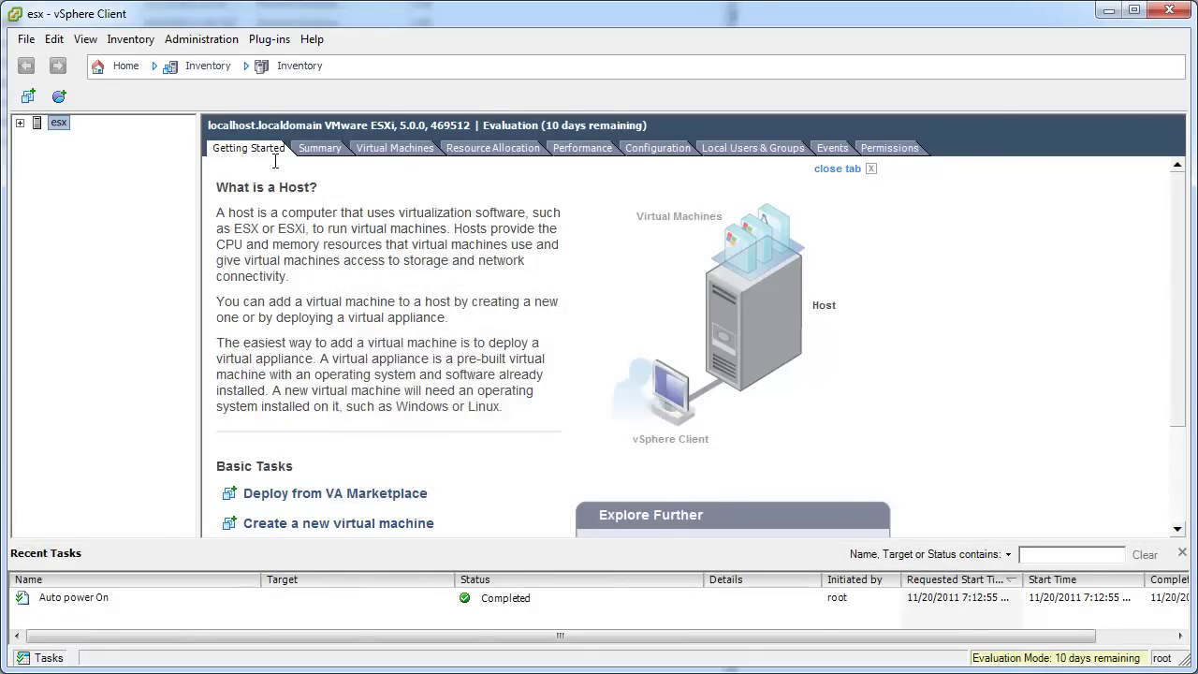
Check the passthrough details of the NEC uPD720200 USB 3.0 Host Controller in the host's advanced hardware settings.
{"action": "left_click", "coordinate": [656, 149]}
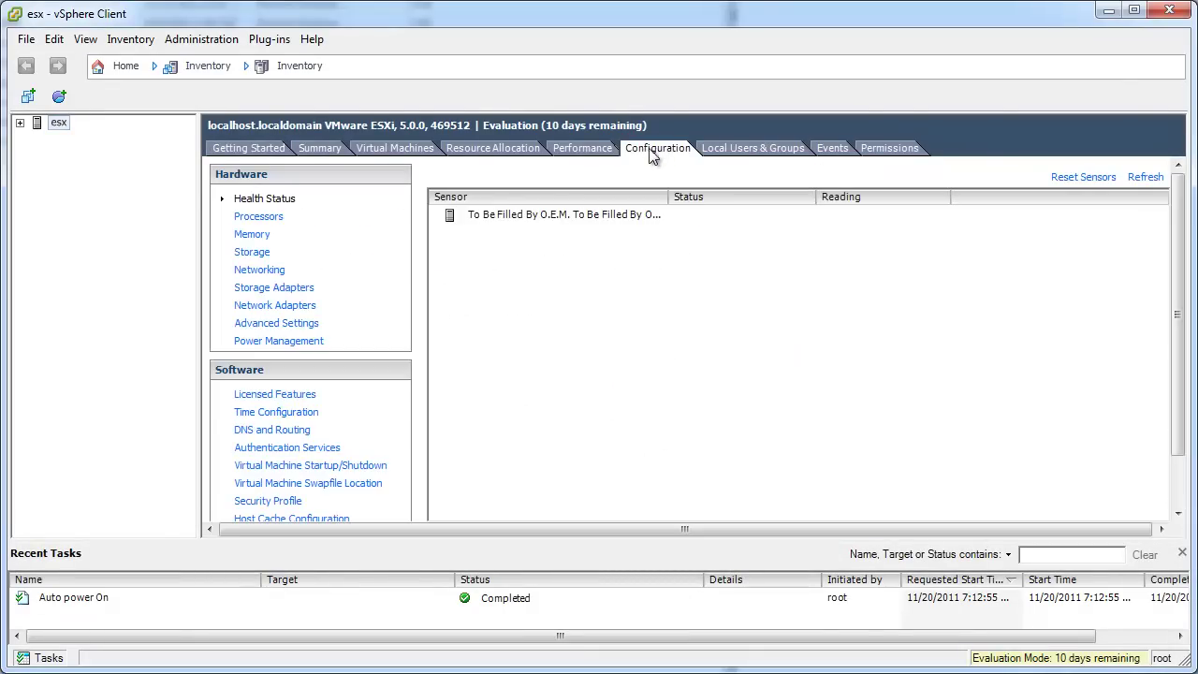
{"action": "left_click", "coordinate": [270, 325]}
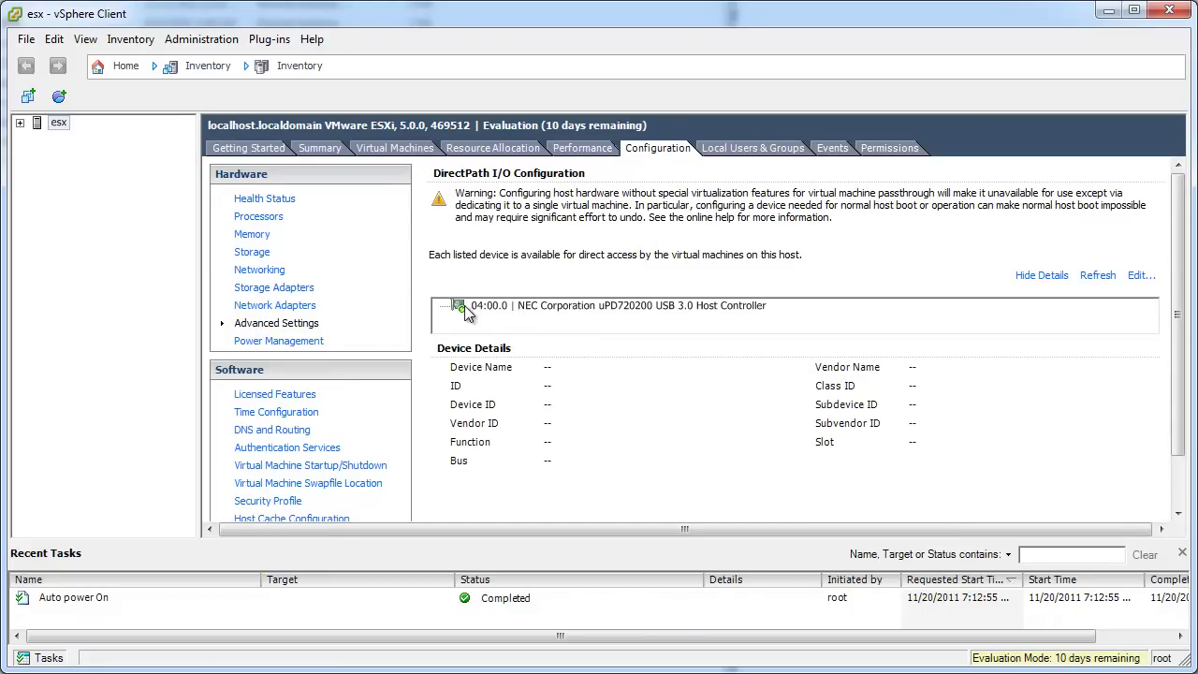
{"action": "left_click", "coordinate": [532, 308]}
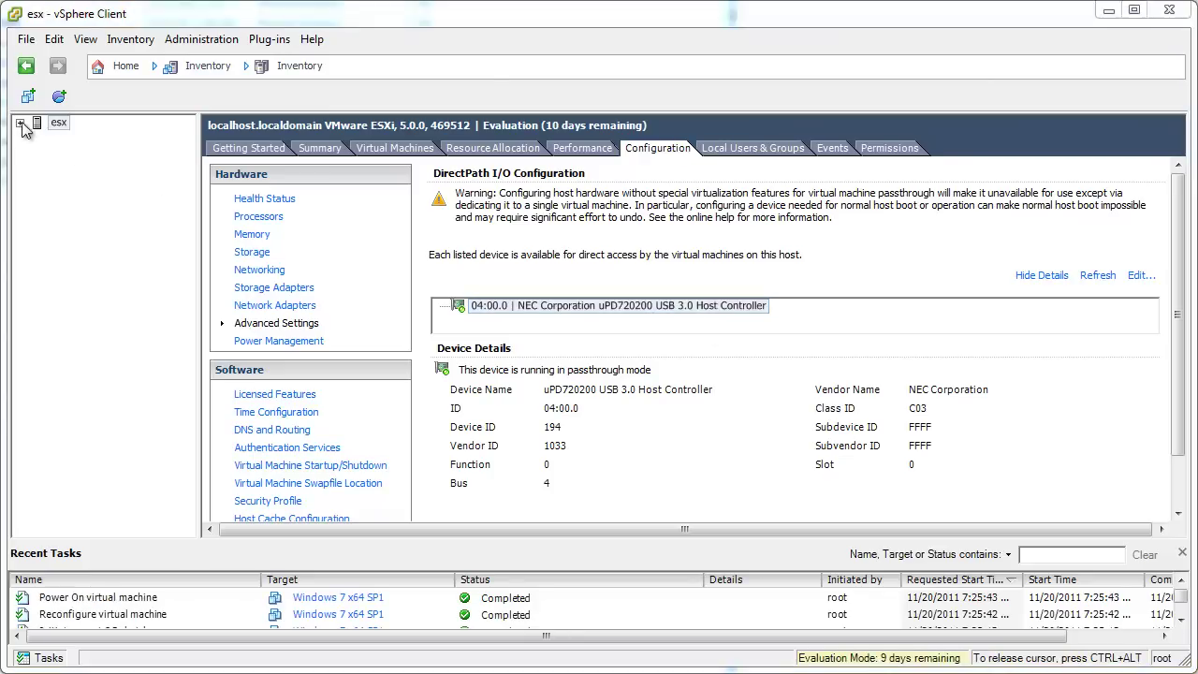
Open the console of the Windows 7 x64 SP1 virtual machine in its own window and enlarge it.
{"action": "left_click", "coordinate": [21, 124]}
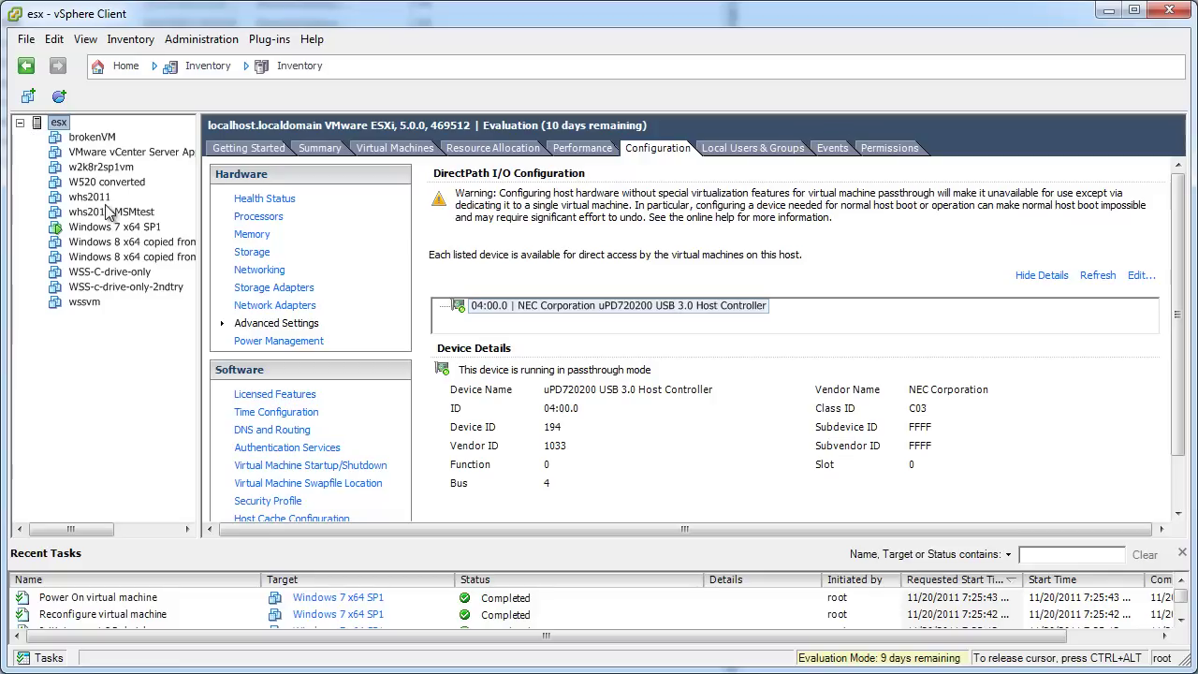
{"action": "left_click", "coordinate": [101, 227]}
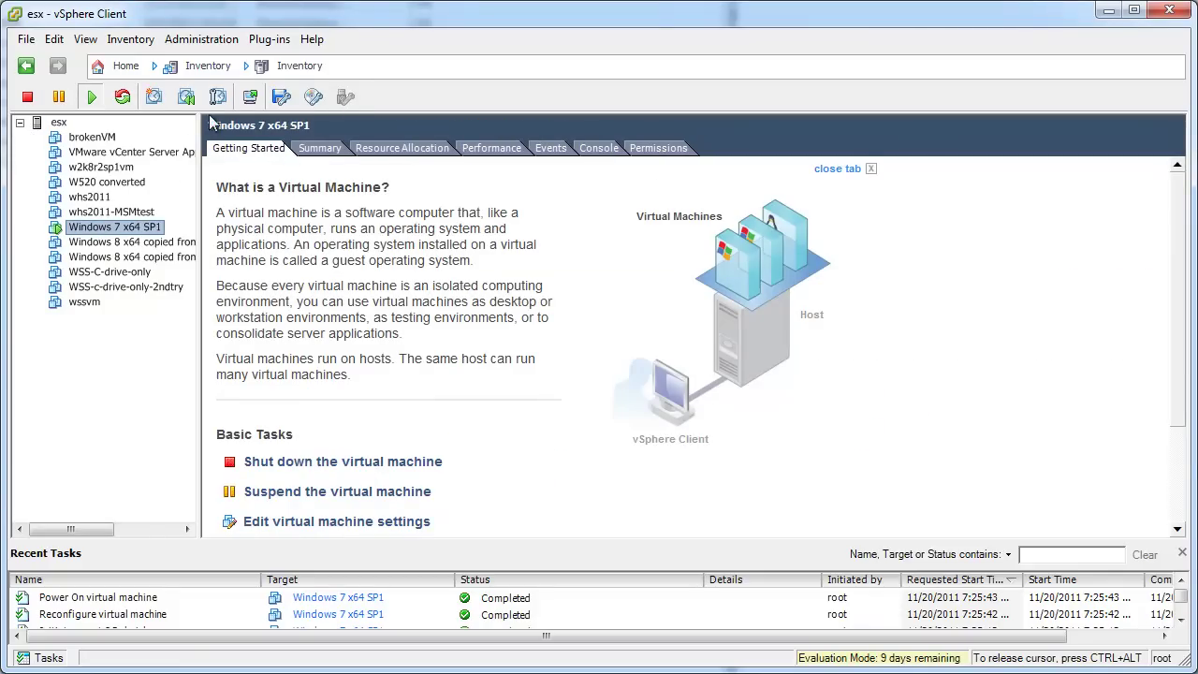
{"action": "left_click", "coordinate": [250, 99]}
{"action": "left_click_drag", "start_coordinate": [193, 36], "coordinate": [339, 21]}
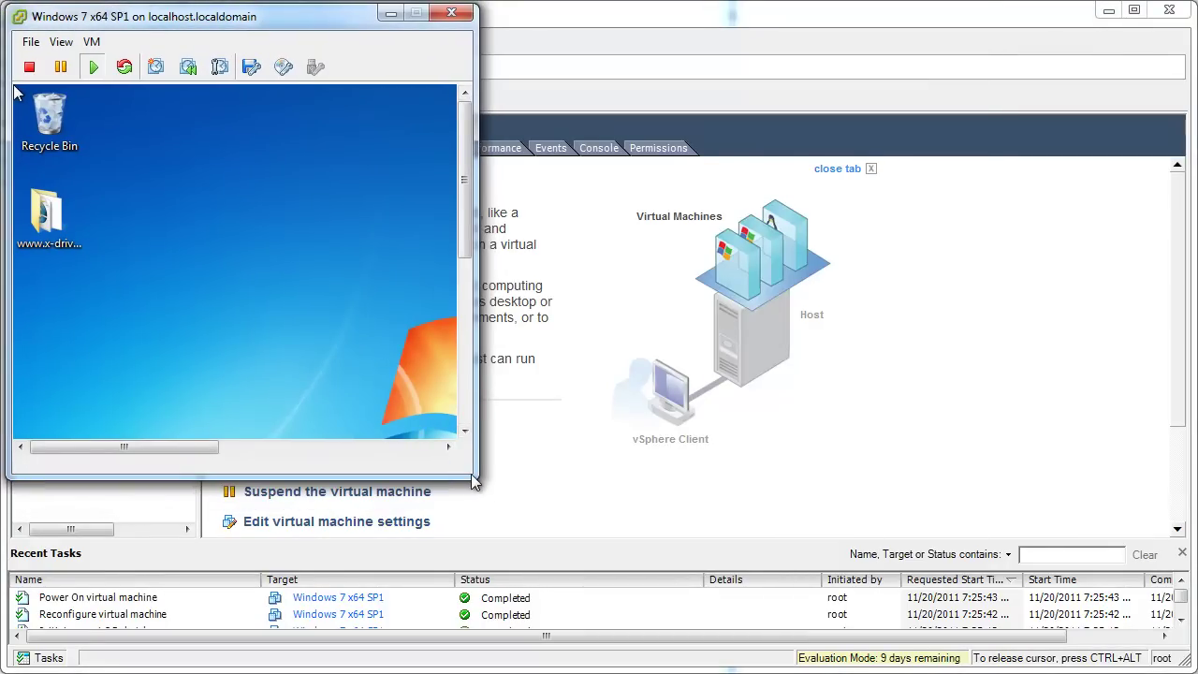
{"action": "left_click_drag", "start_coordinate": [473, 480], "coordinate": [966, 672]}
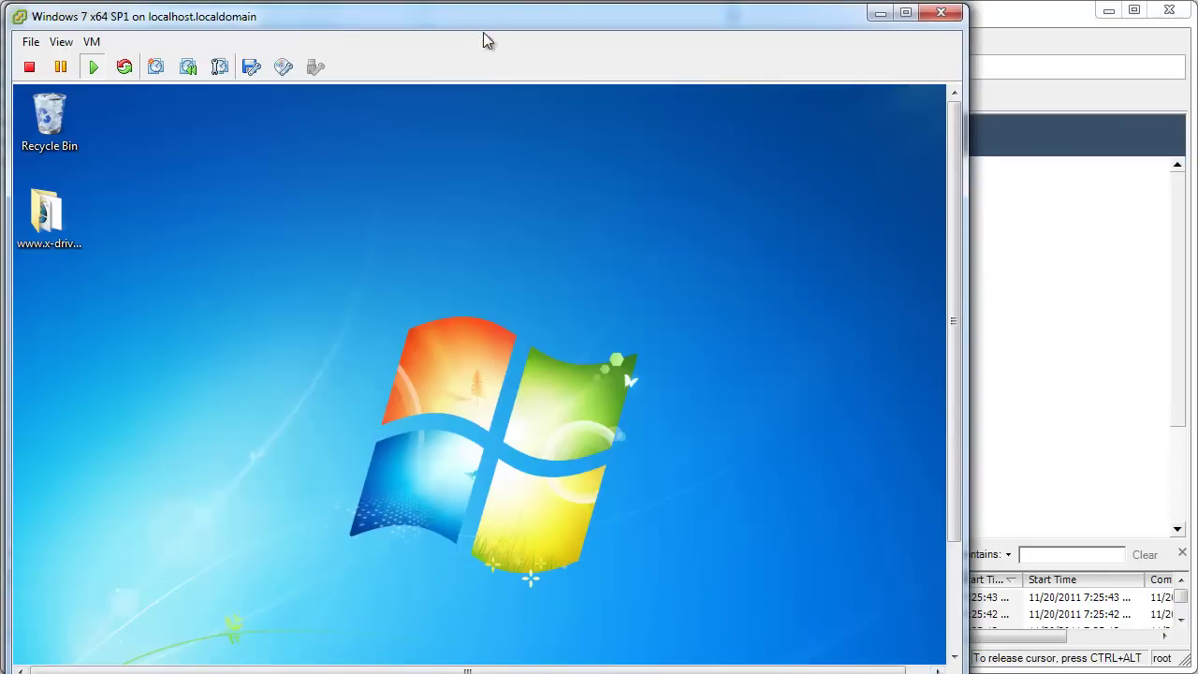
{"action": "left_click_drag", "start_coordinate": [489, 16], "coordinate": [480, 19]}
Review the hardware list in the Windows 7 x64 SP1 virtual machine's settings, and close the settings without changes.
{"action": "left_click", "coordinate": [82, 45]}
{"action": "left_click", "coordinate": [110, 127]}
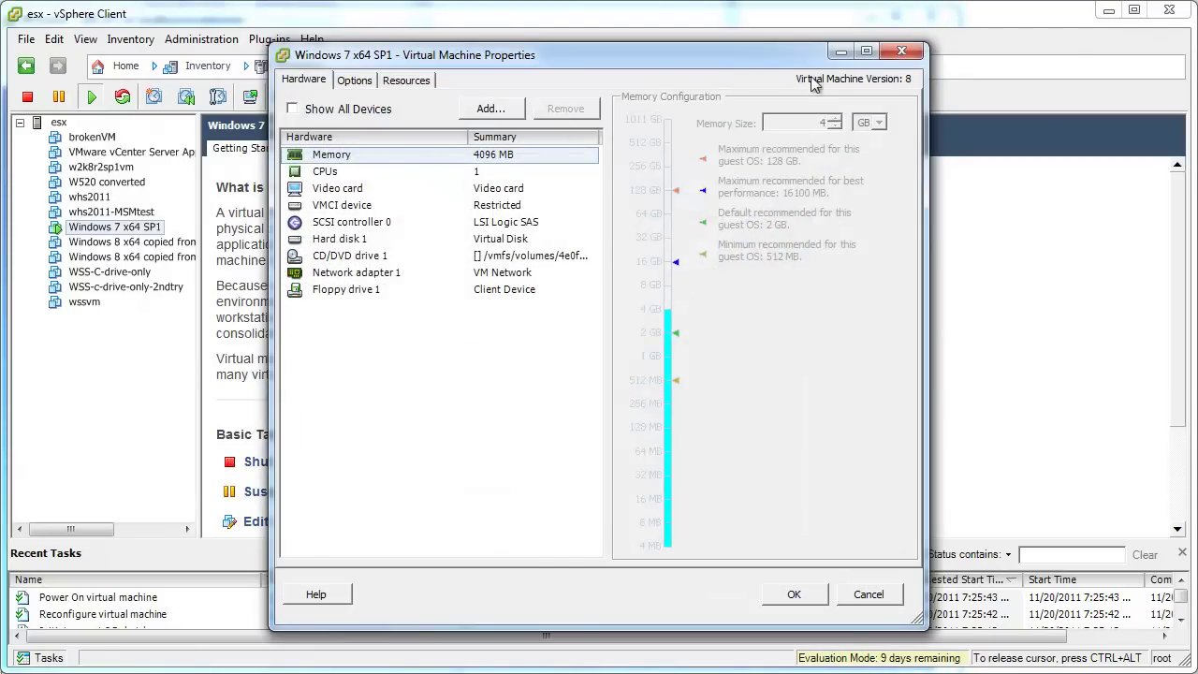
{"action": "left_click", "coordinate": [894, 51]}
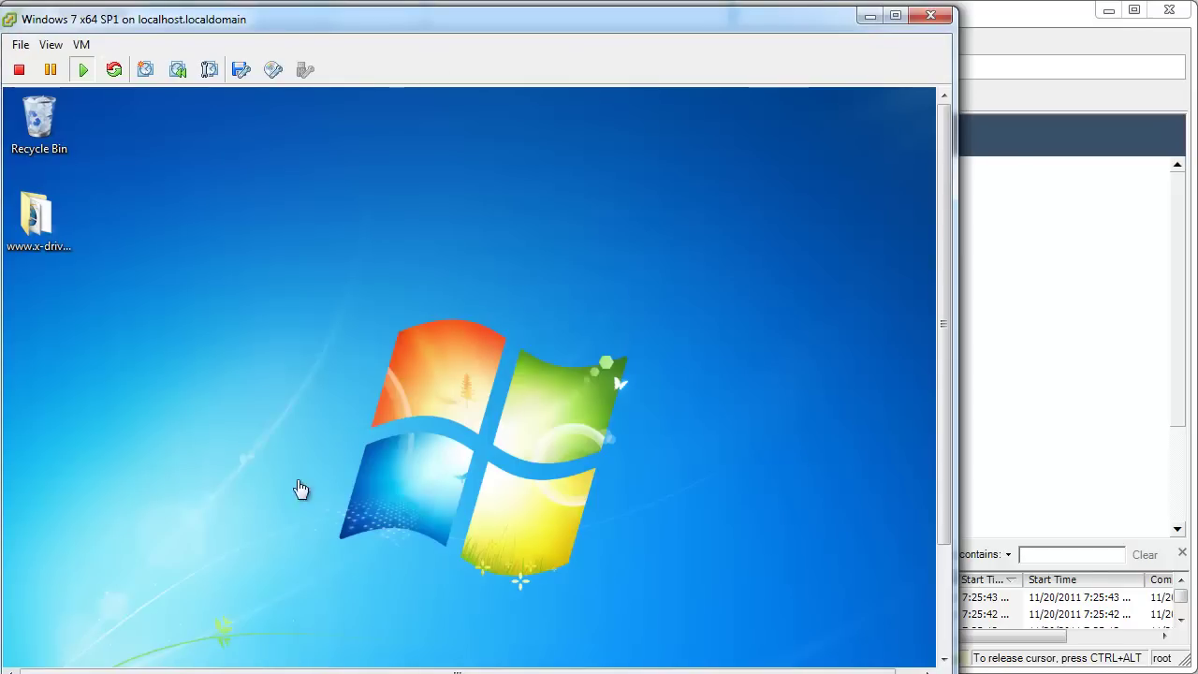
Examine the device categories in the Windows 7 guest's Device Manager through Computer Management, and close the window.
{"action": "left_click", "coordinate": [941, 623]}
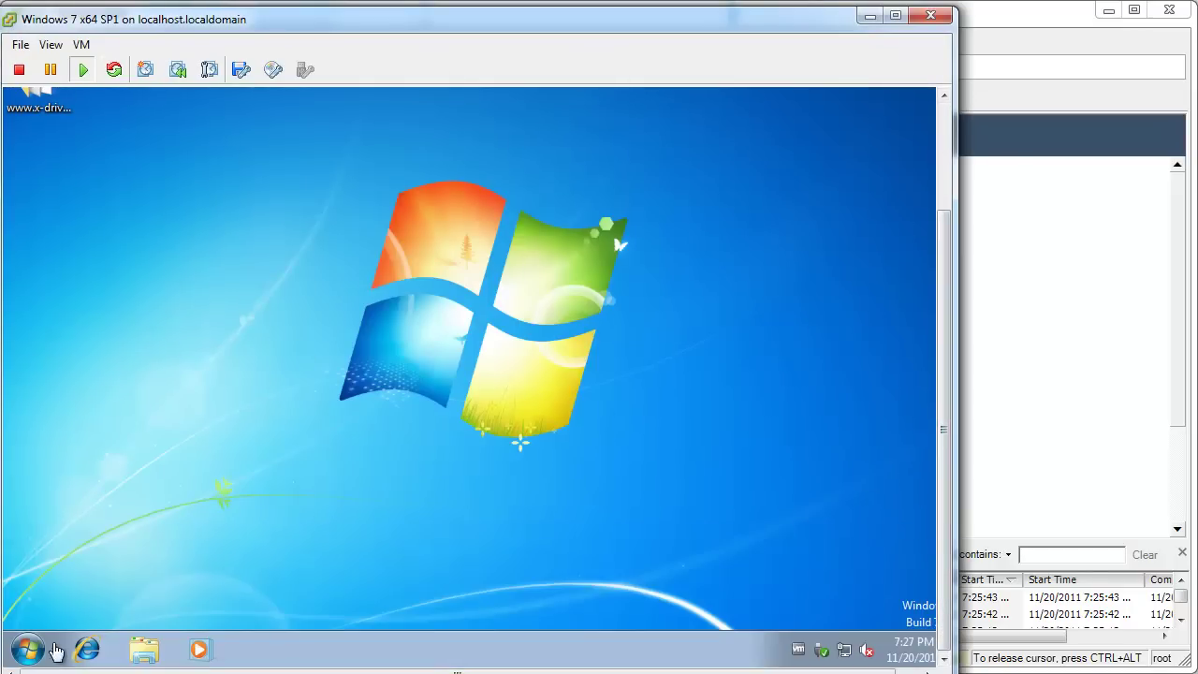
{"action": "left_click", "coordinate": [28, 649]}
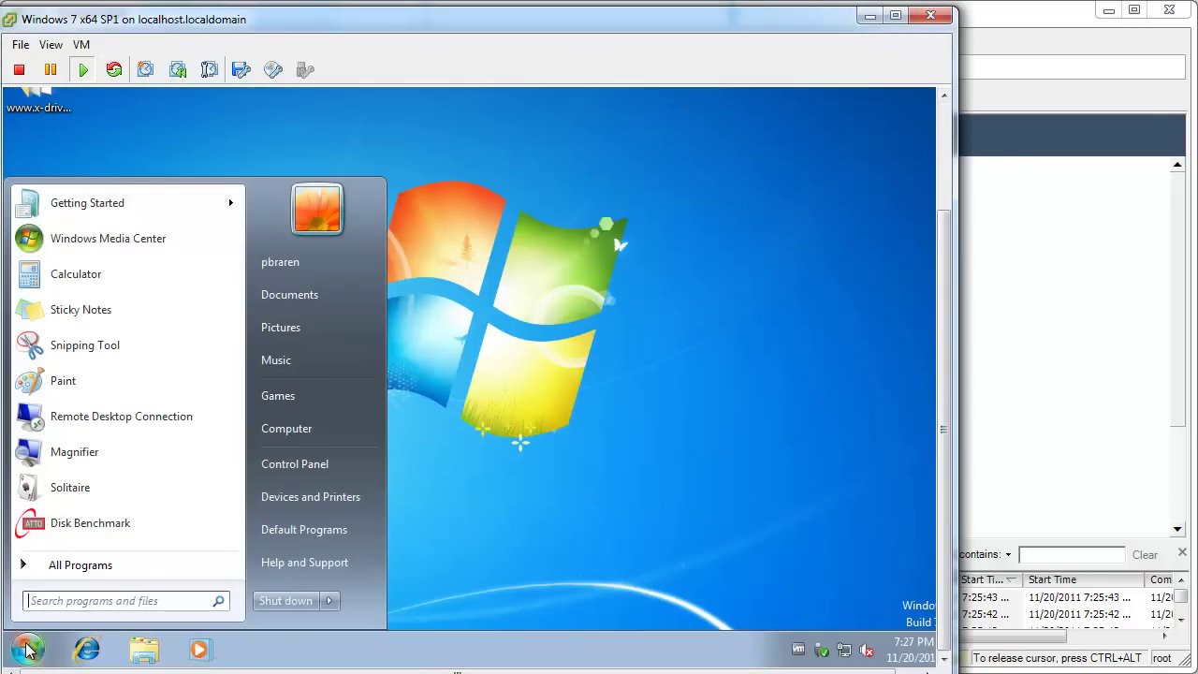
{"action": "right_click", "coordinate": [292, 428]}
{"action": "left_click", "coordinate": [519, 438]}
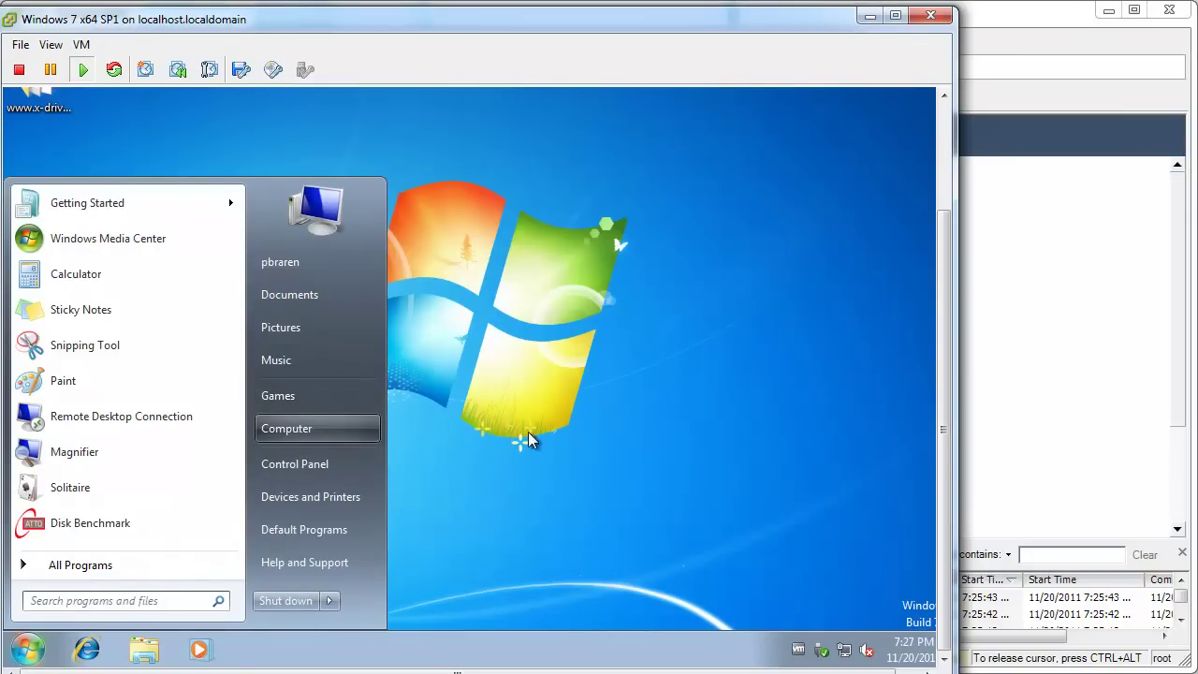
{"action": "left_click", "coordinate": [946, 172]}
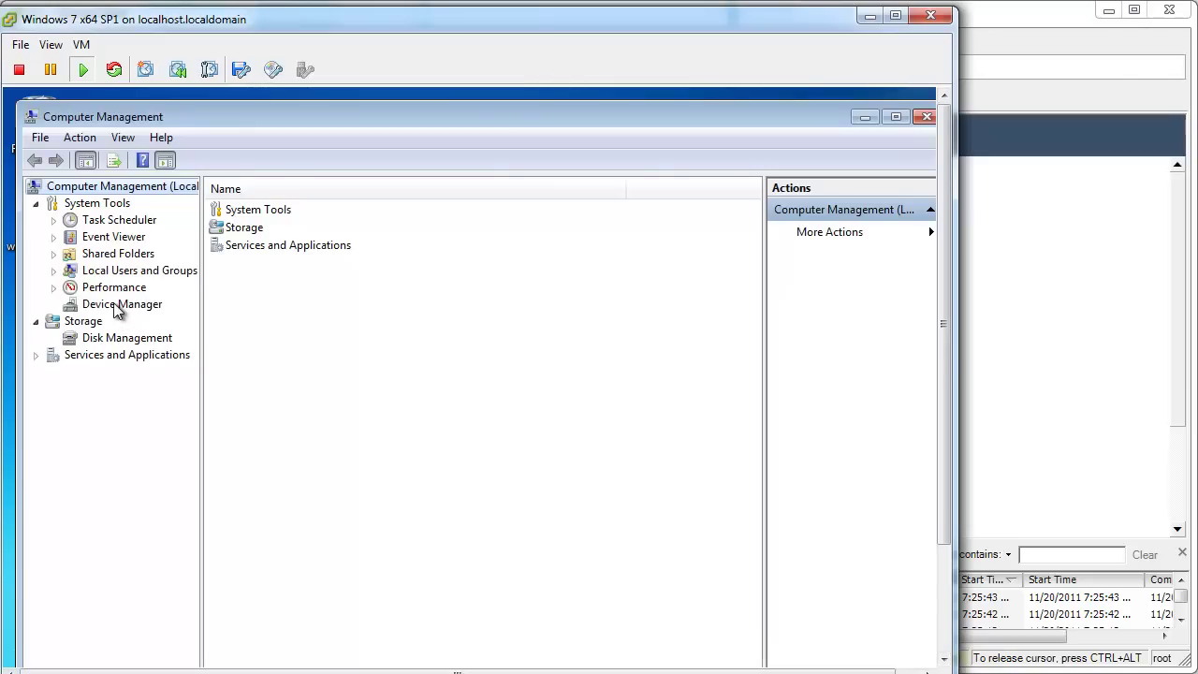
{"action": "left_click", "coordinate": [114, 305]}
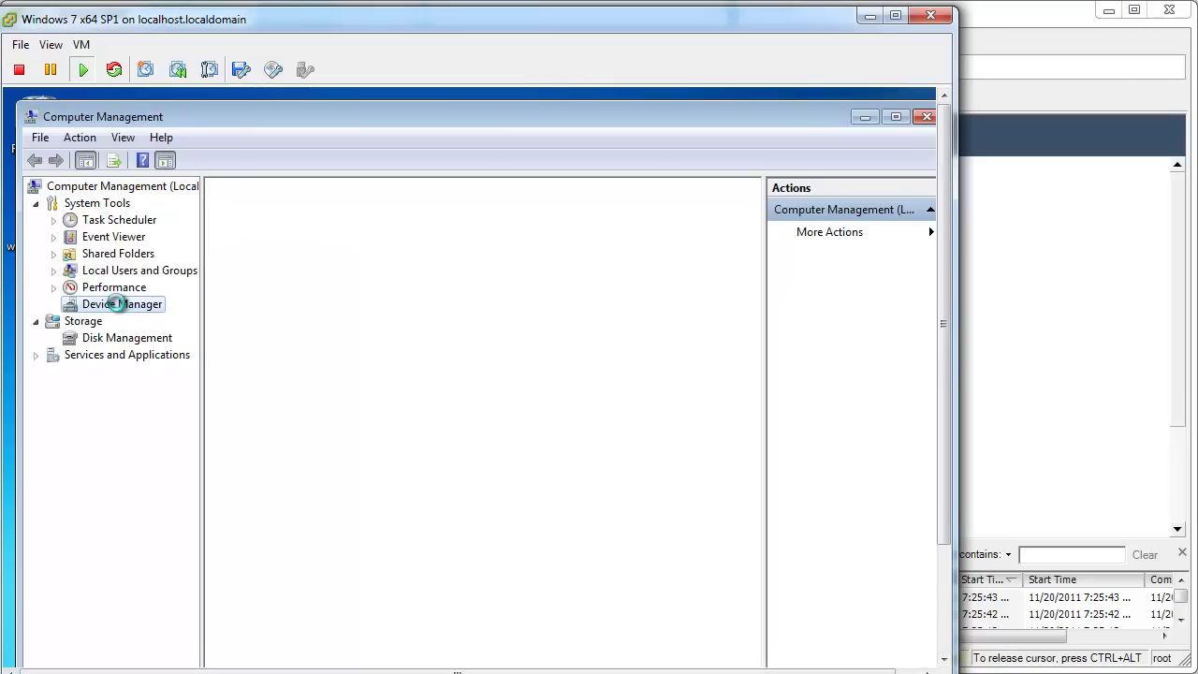
{"action": "left_click", "coordinate": [944, 607]}
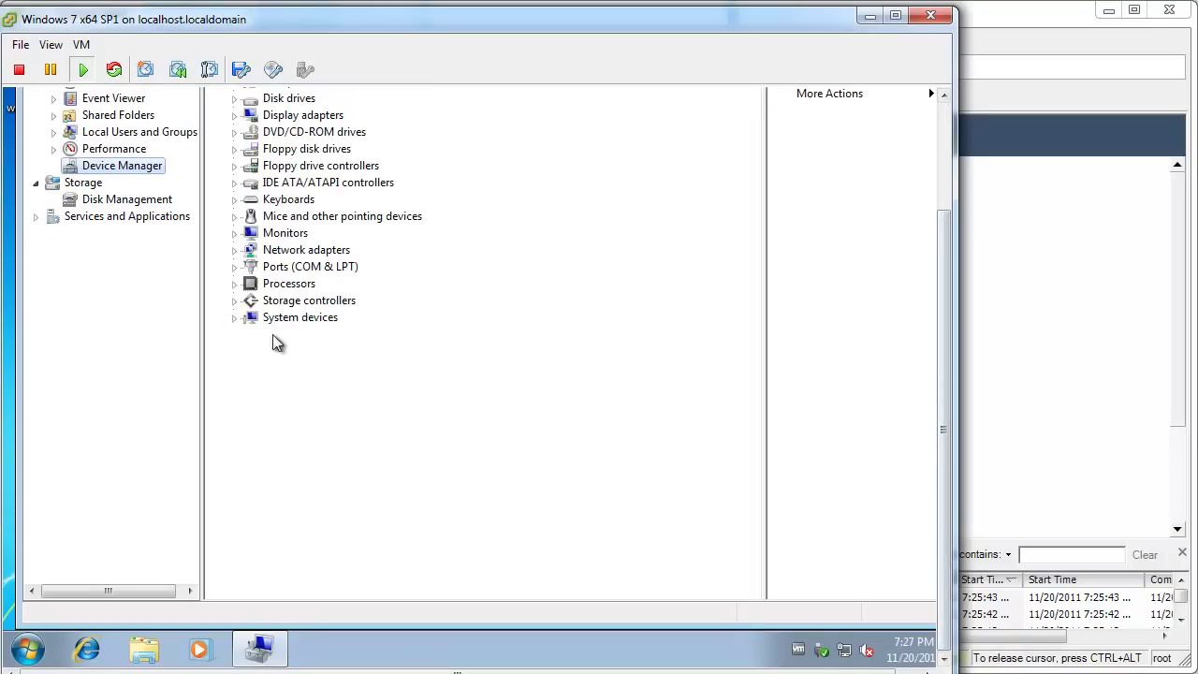
{"action": "left_click", "coordinate": [944, 170]}
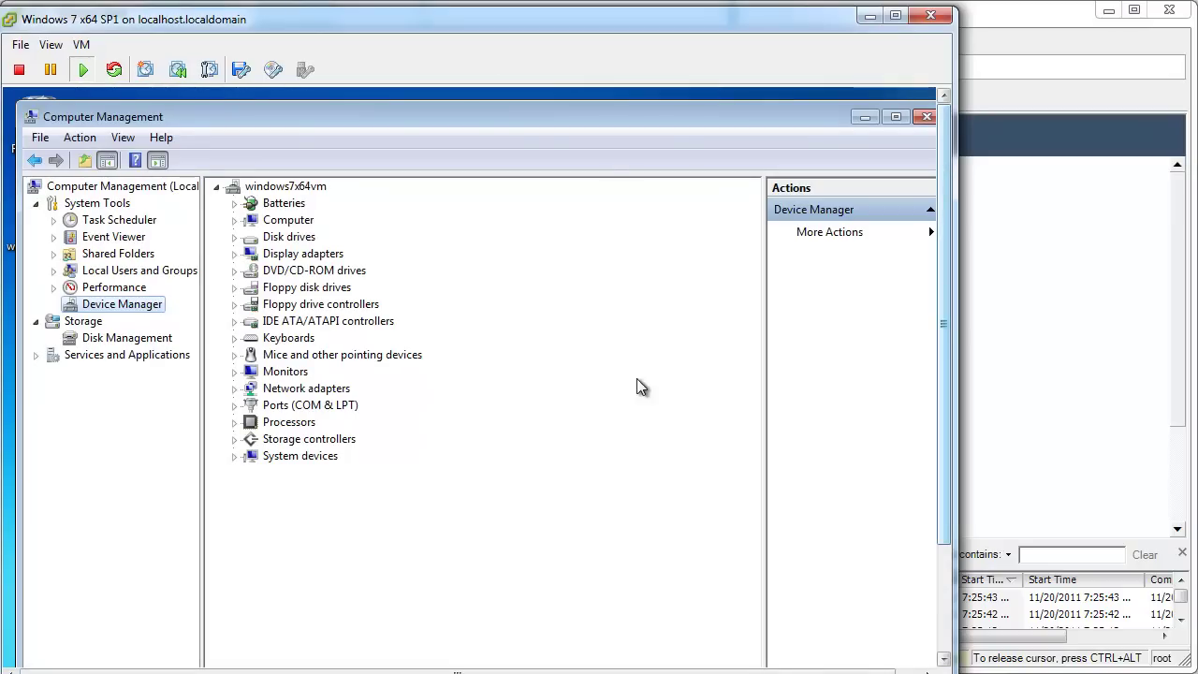
{"action": "left_click", "coordinate": [927, 118]}
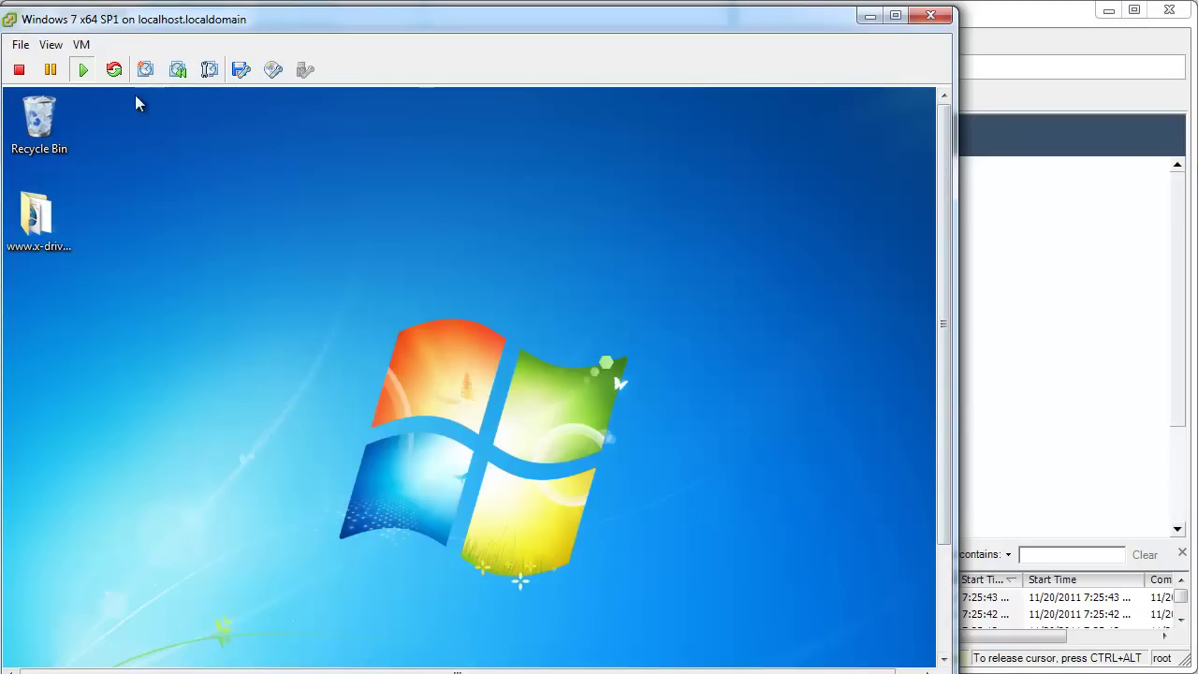
Shut down the Windows 7 guest operating system from inside the virtual machine's console.
{"action": "left_click", "coordinate": [948, 618]}
{"action": "left_click", "coordinate": [28, 648]}
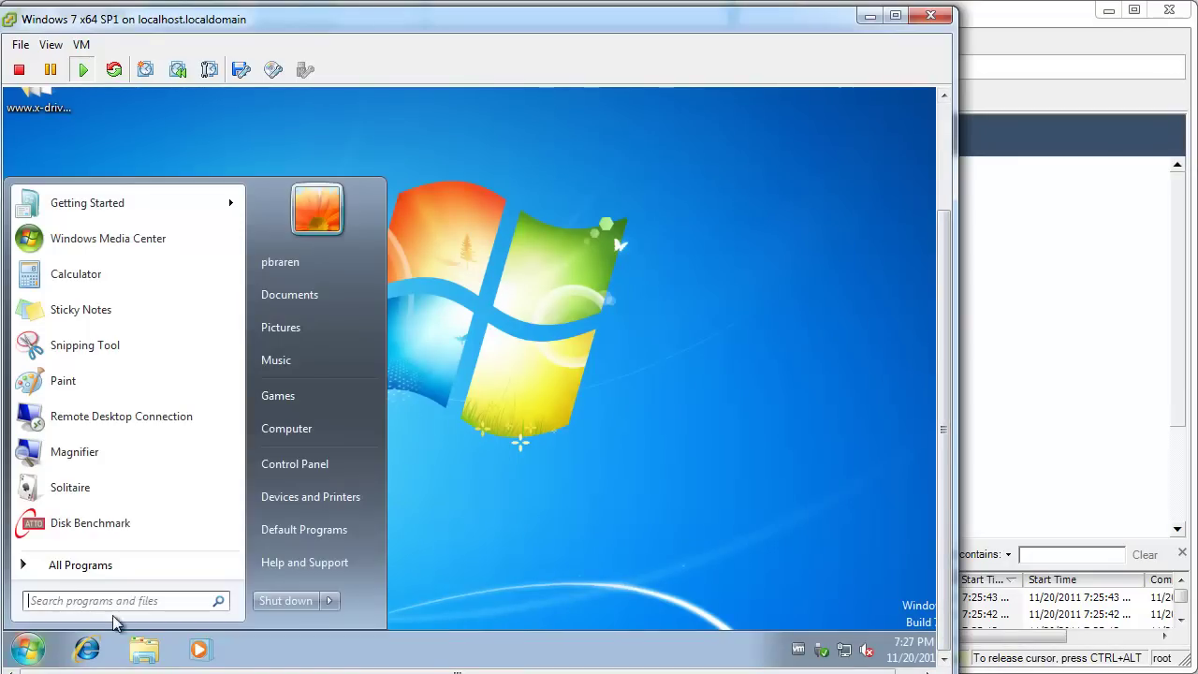
{"action": "left_click", "coordinate": [299, 606]}
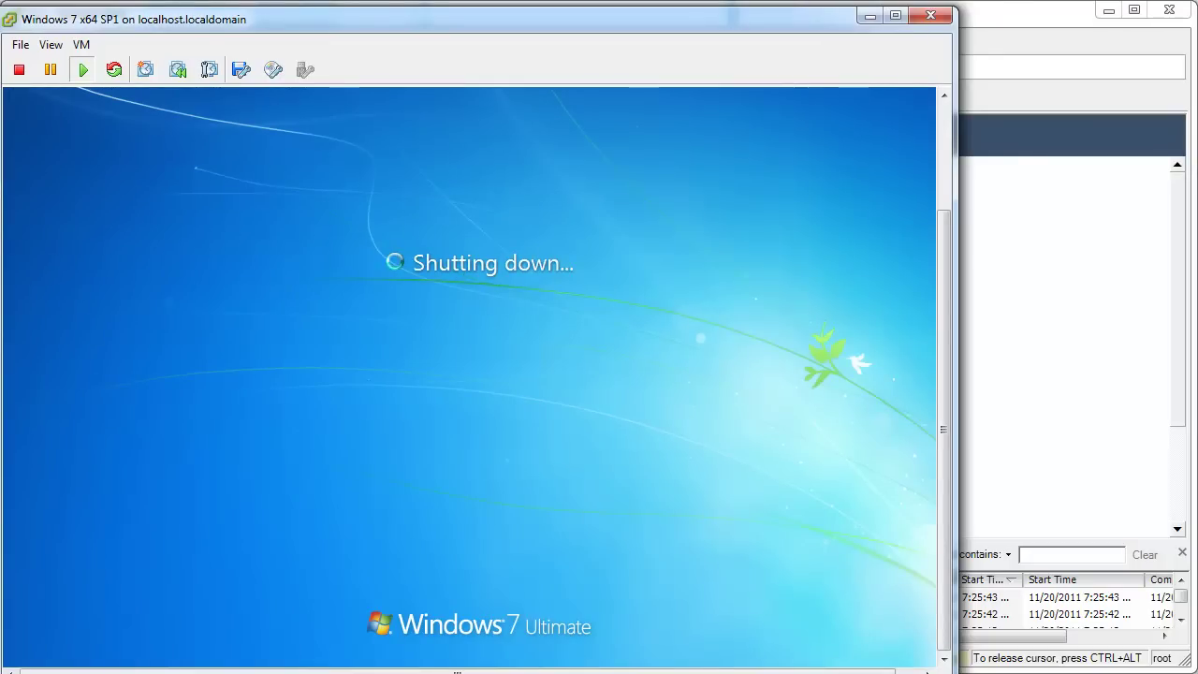
{"action": "left_click_drag", "start_coordinate": [228, 24], "coordinate": [232, 19]}
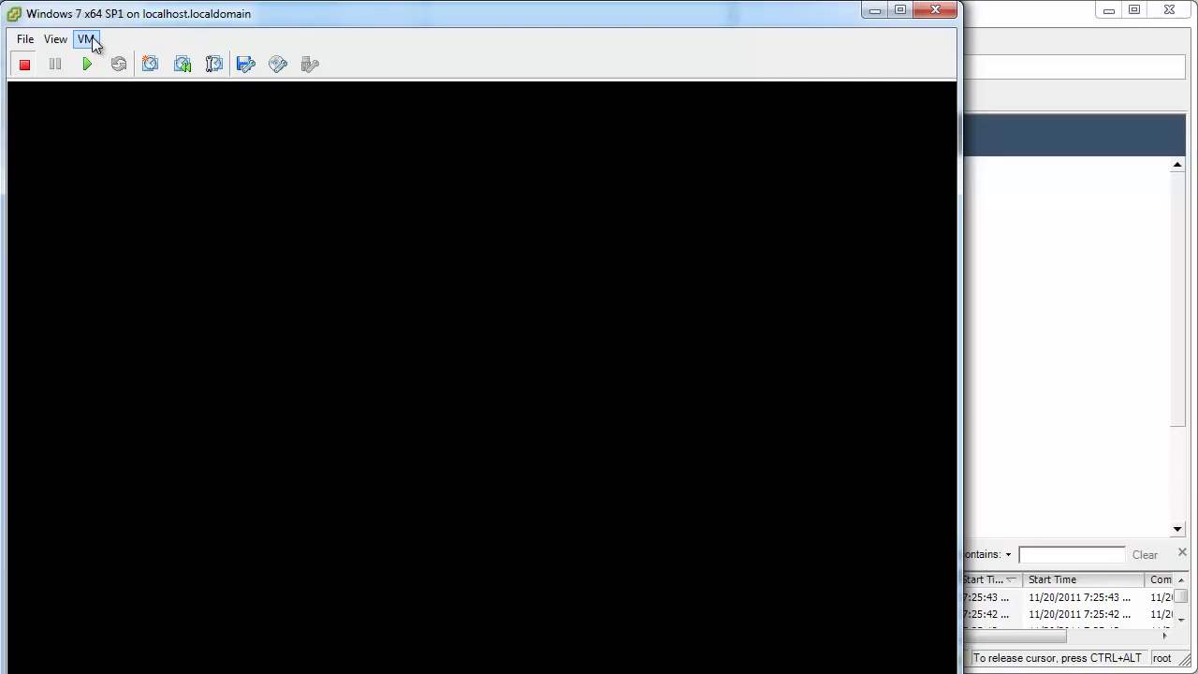
Add the NEC Corporation uPD720200 USB 3.0 Host Controller (04:00.0) as a PCI device in the virtual machine's settings, and save them.
{"action": "left_click", "coordinate": [92, 38]}
{"action": "left_click", "coordinate": [114, 122]}
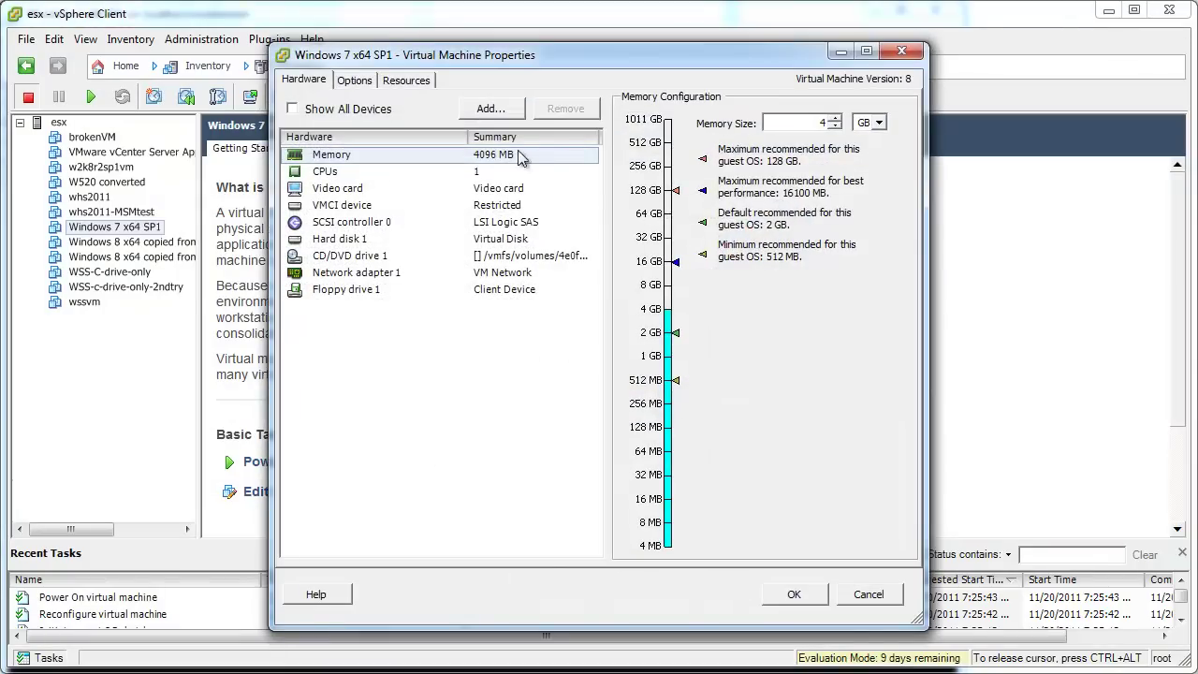
{"action": "left_click", "coordinate": [490, 109]}
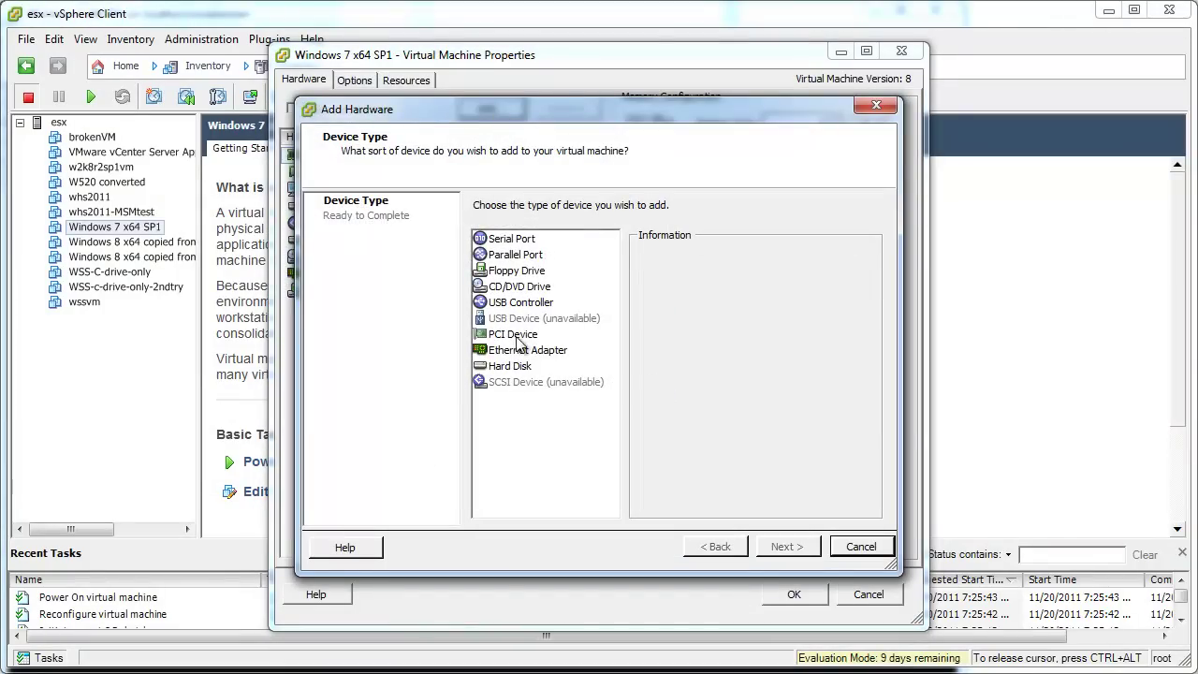
{"action": "left_click", "coordinate": [517, 340]}
{"action": "left_click", "coordinate": [796, 551]}
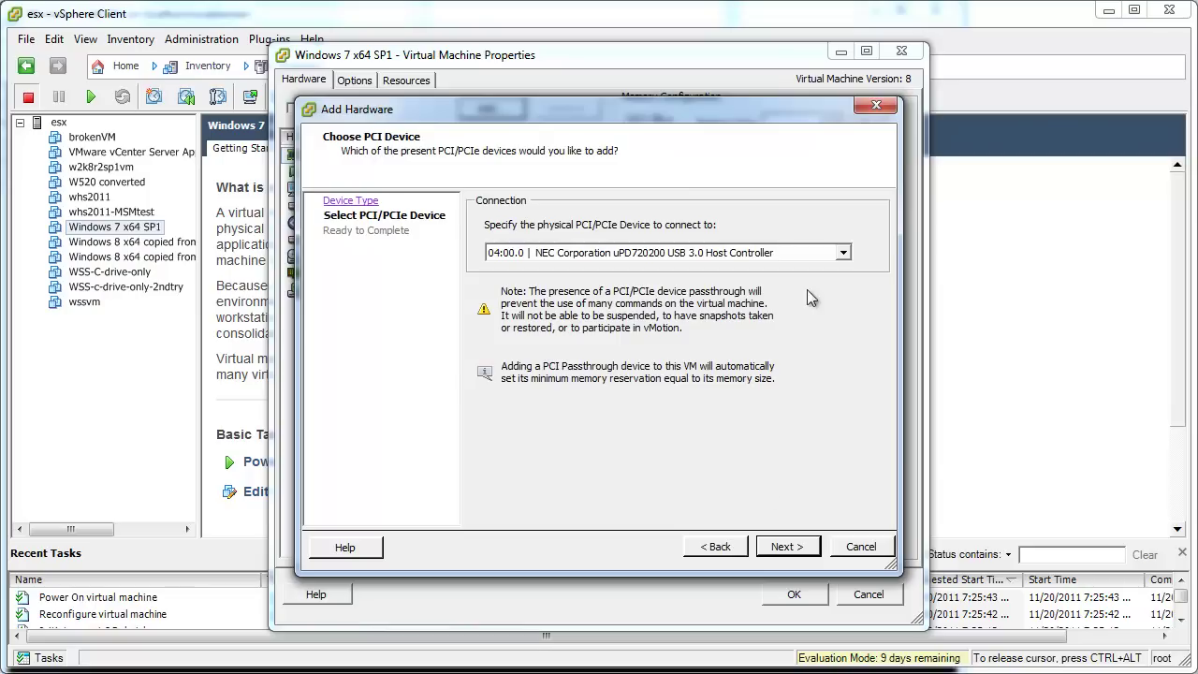
{"action": "left_click", "coordinate": [845, 255]}
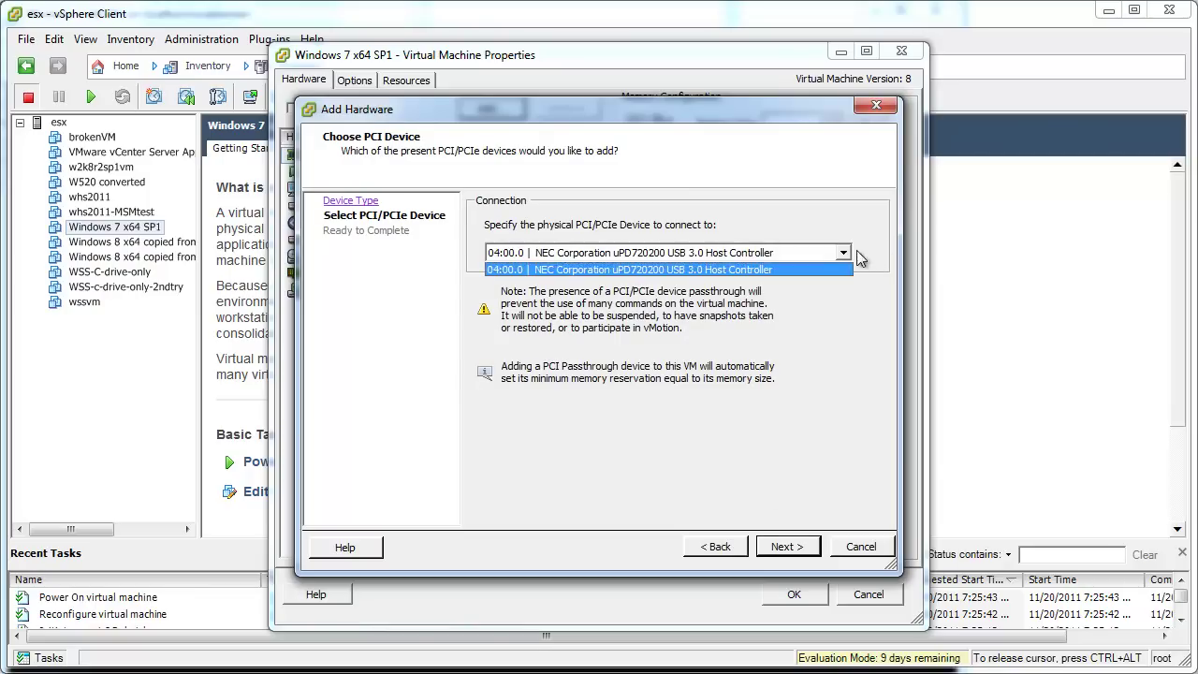
{"action": "left_click", "coordinate": [847, 270]}
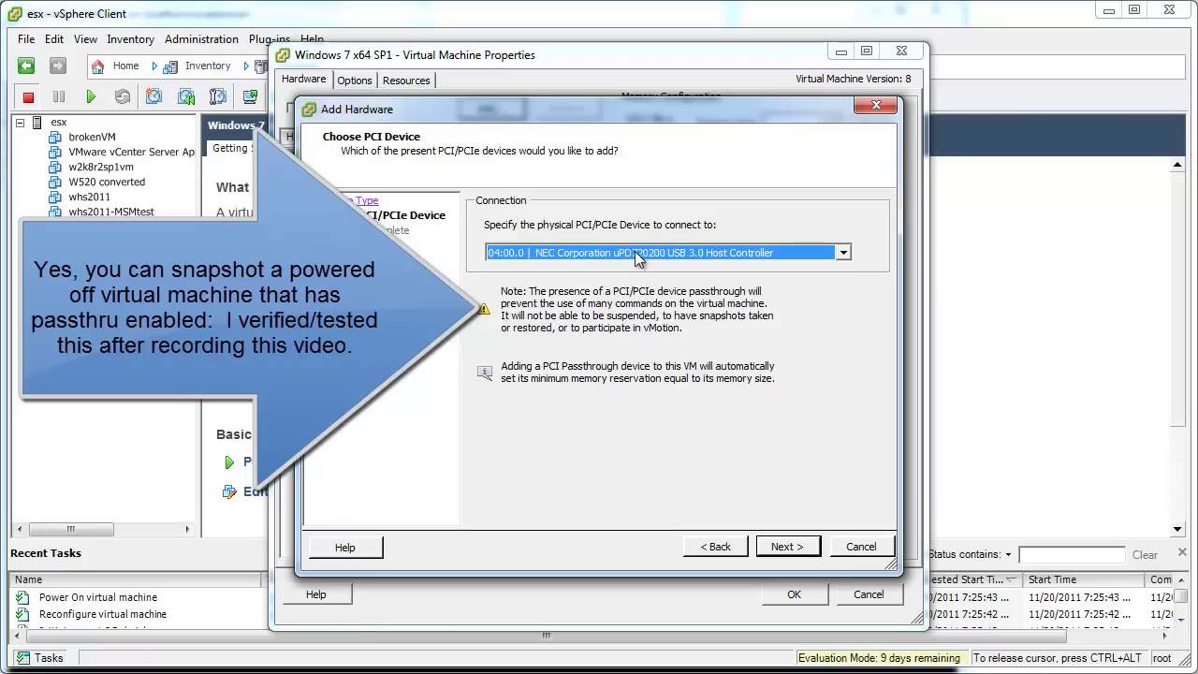
{"action": "left_click", "coordinate": [792, 548]}
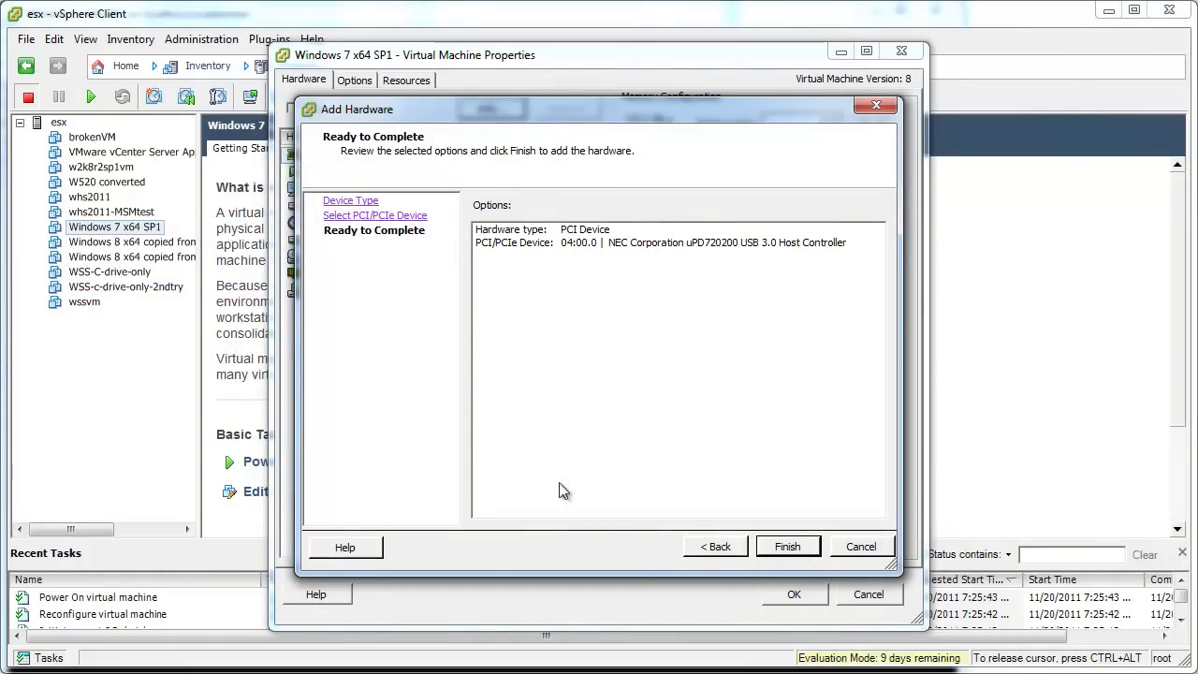
{"action": "left_click", "coordinate": [787, 546]}
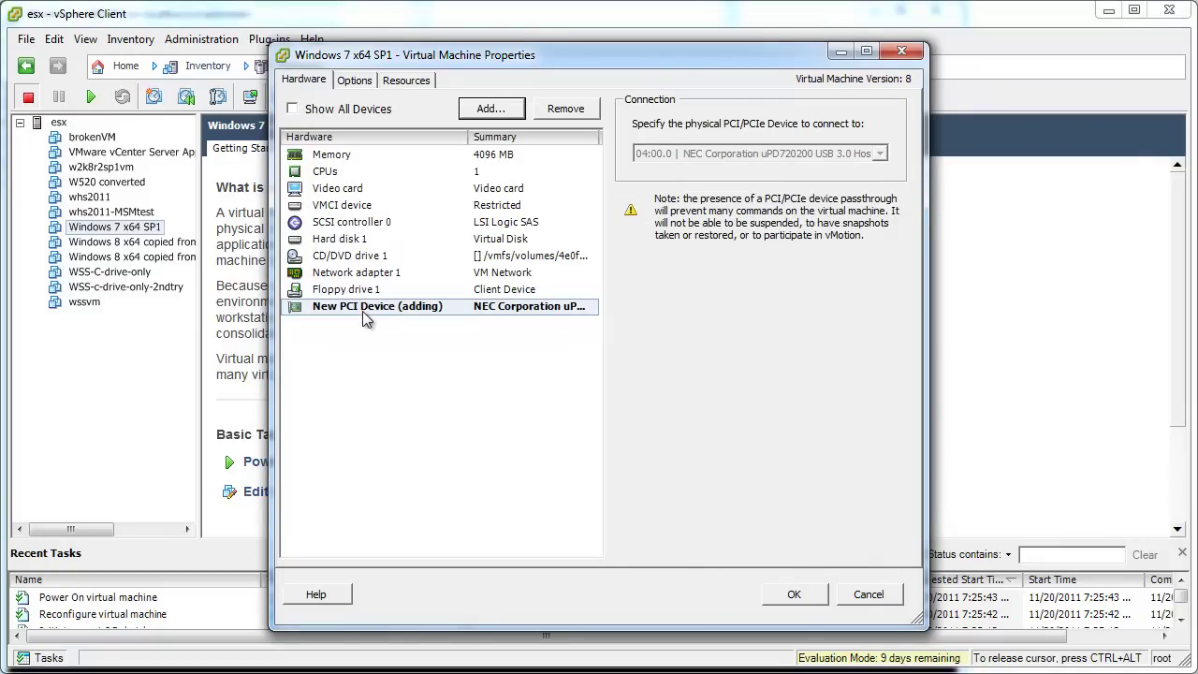
{"action": "left_click", "coordinate": [779, 590]}
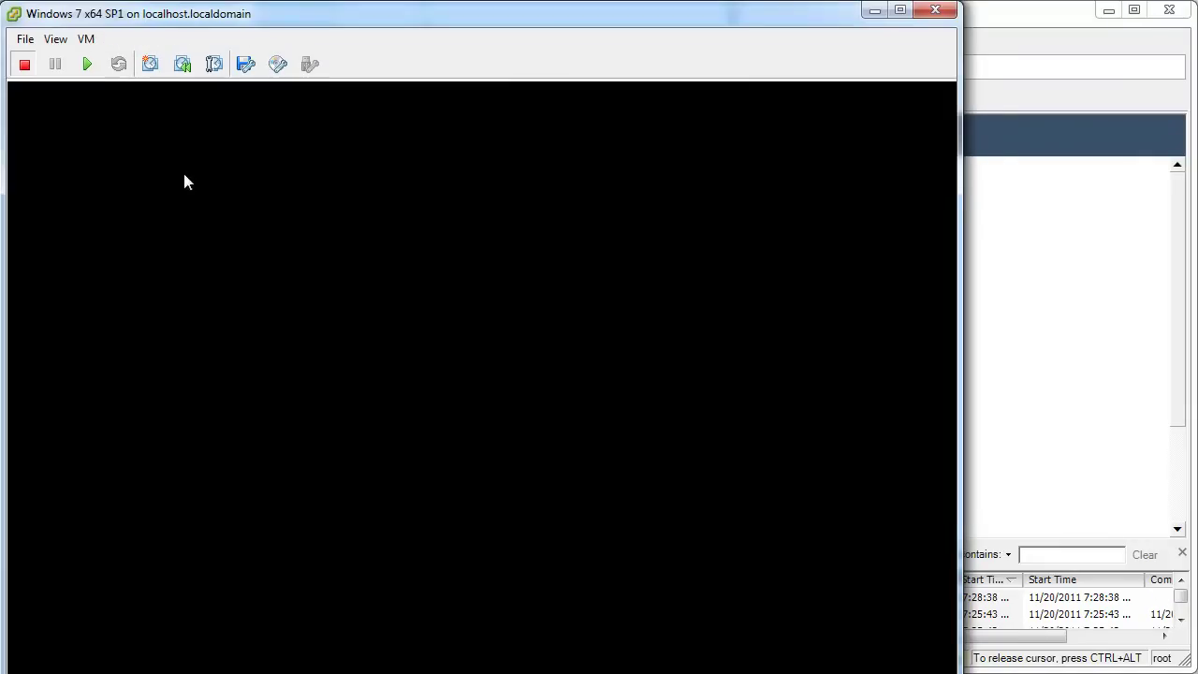
Power on the Windows 7 x64 SP1 virtual machine, and reposition its console window while the guest boots.
{"action": "left_click", "coordinate": [87, 66]}
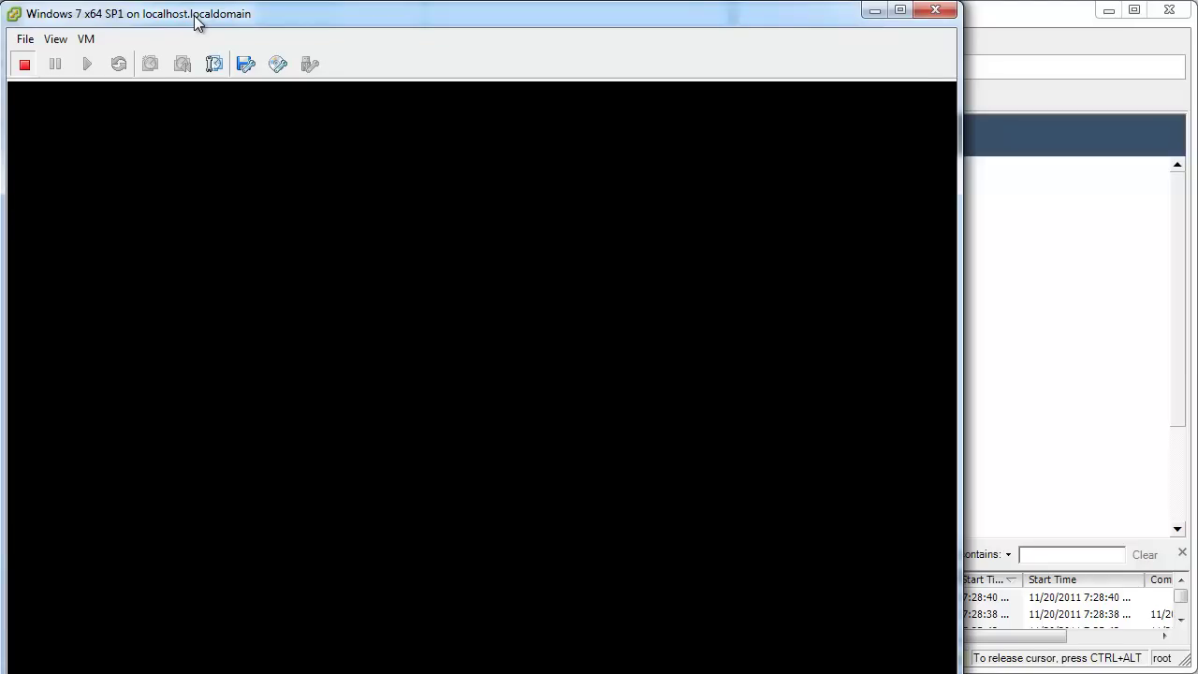
{"action": "left_click_drag", "start_coordinate": [196, 21], "coordinate": [189, 0]}
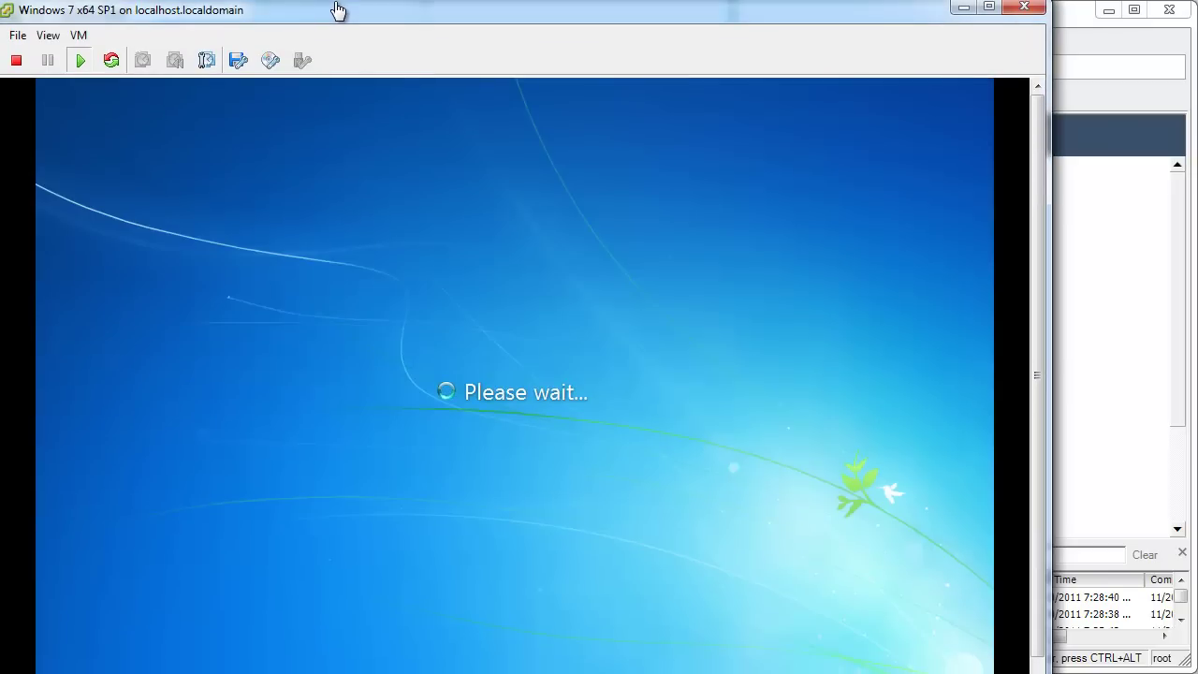
{"action": "left_click_drag", "start_coordinate": [347, 11], "coordinate": [354, 10]}
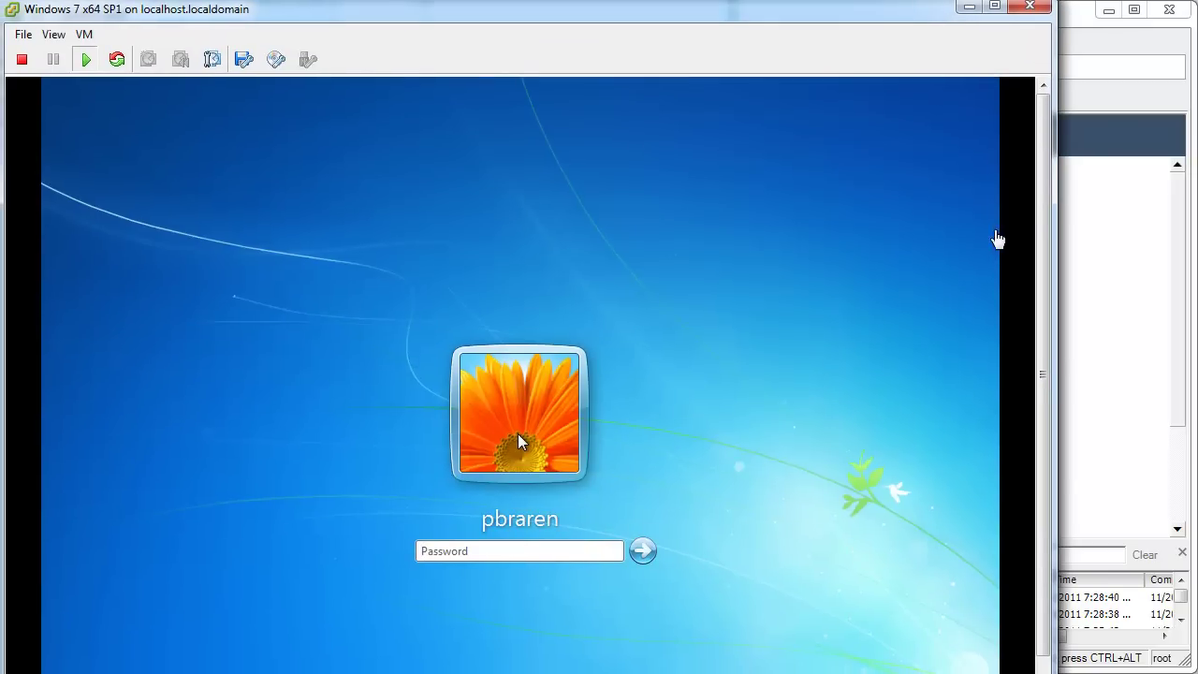
Log on to the Windows 7 guest with the account password, and adjust the console window so the guest's taskbar is in view.
{"action": "scroll", "coordinate": [561, 438], "scroll_direction": "down", "scroll_amount": 1}
{"action": "left_click", "coordinate": [617, 426]}
{"action": "type", "text": "********"}
{"action": "key", "text": "Return"}
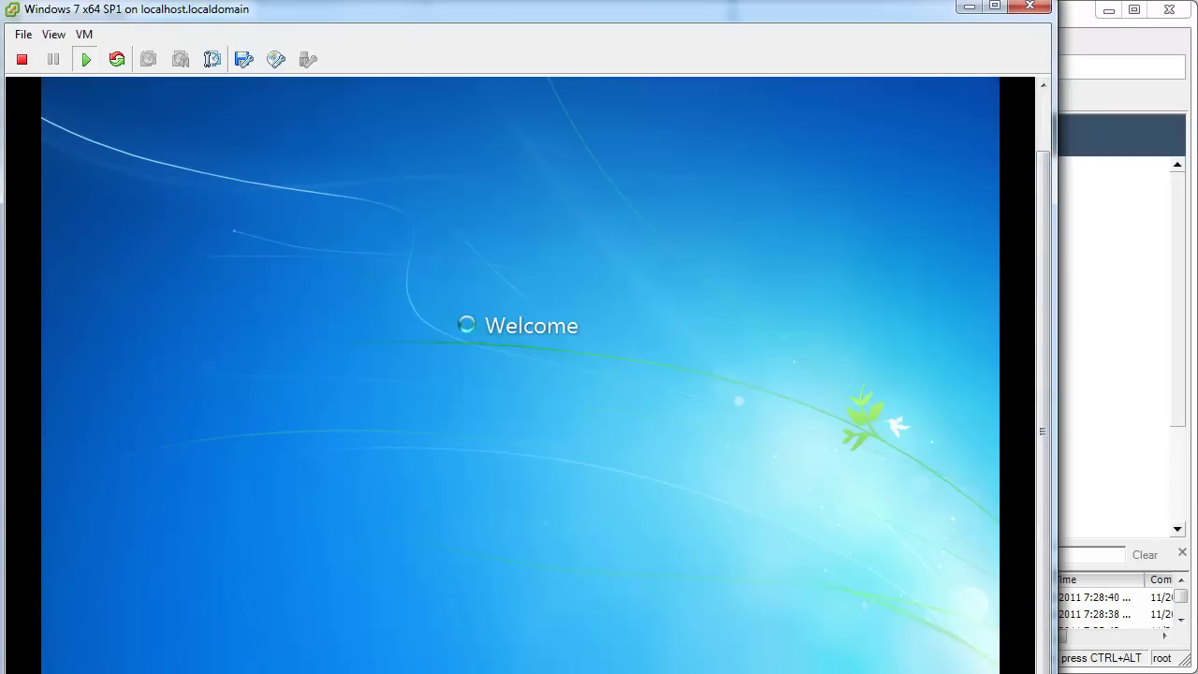
{"action": "mouse_move", "coordinate": [508, 6]}
{"action": "left_mouse_down"}
{"action": "mouse_move", "coordinate": [519, 50]}
{"action": "mouse_move", "coordinate": [524, 11]}
{"action": "left_mouse_up"}
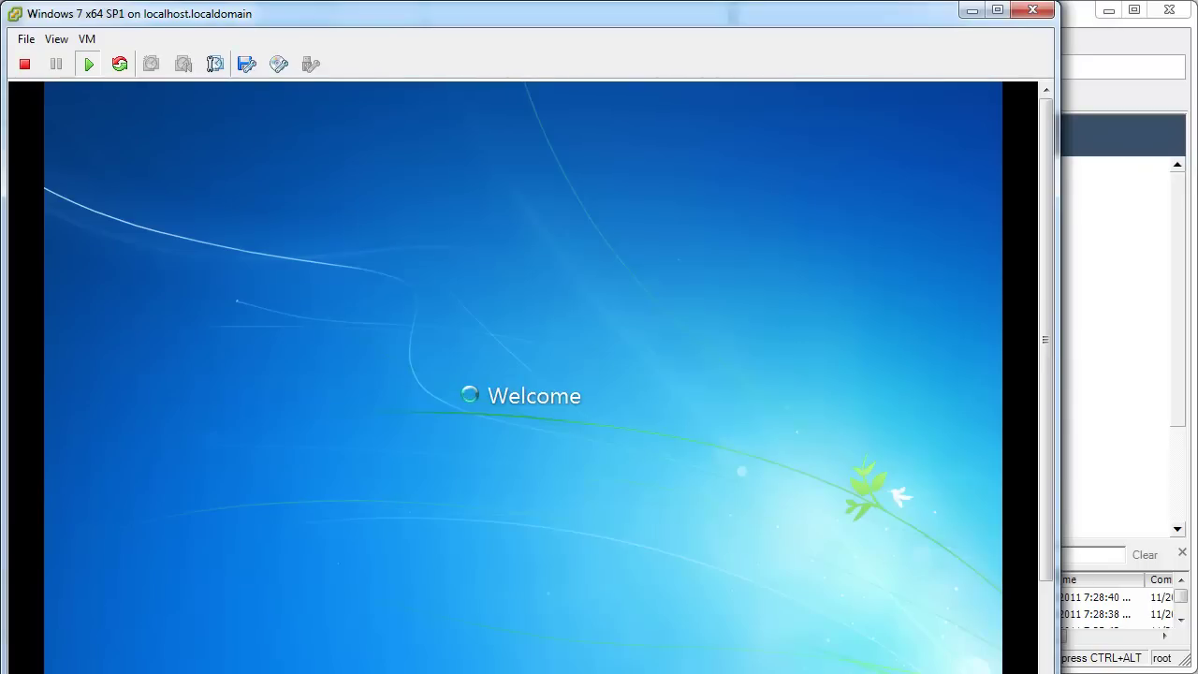
{"action": "left_click_drag", "start_coordinate": [208, 673], "coordinate": [208, 670]}
{"action": "left_click", "coordinate": [1044, 564]}
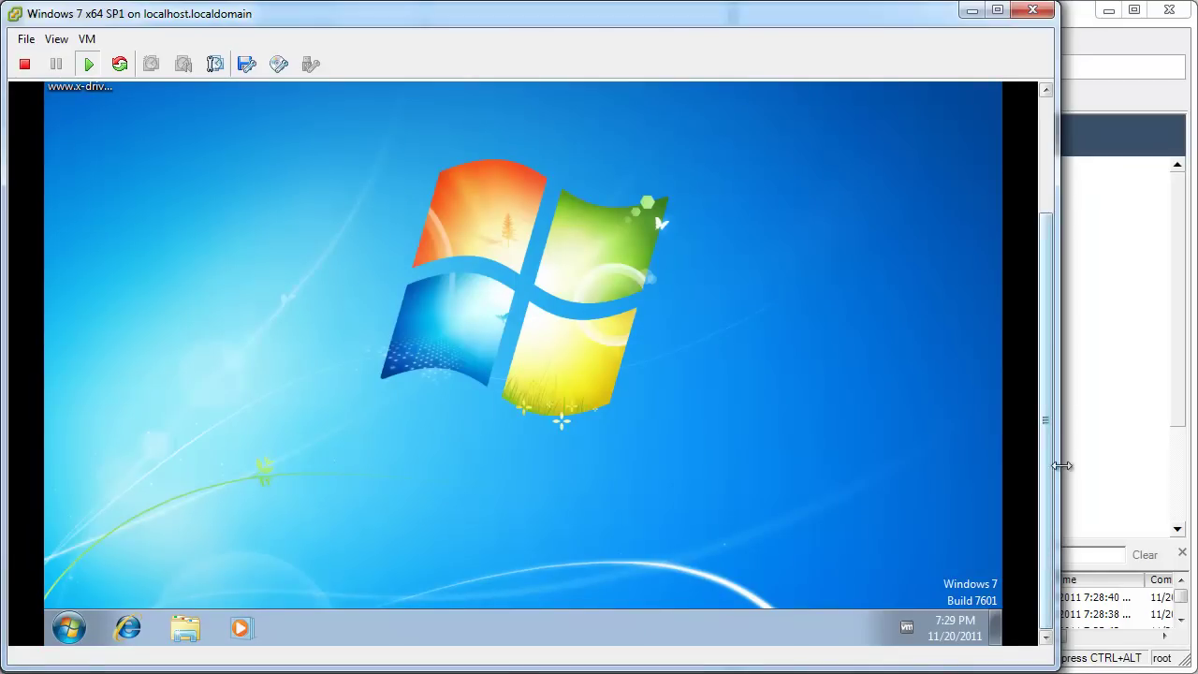
Open Computer Management in the Windows 7 guest, and move its window lower on the guest desktop.
{"action": "left_click", "coordinate": [69, 628]}
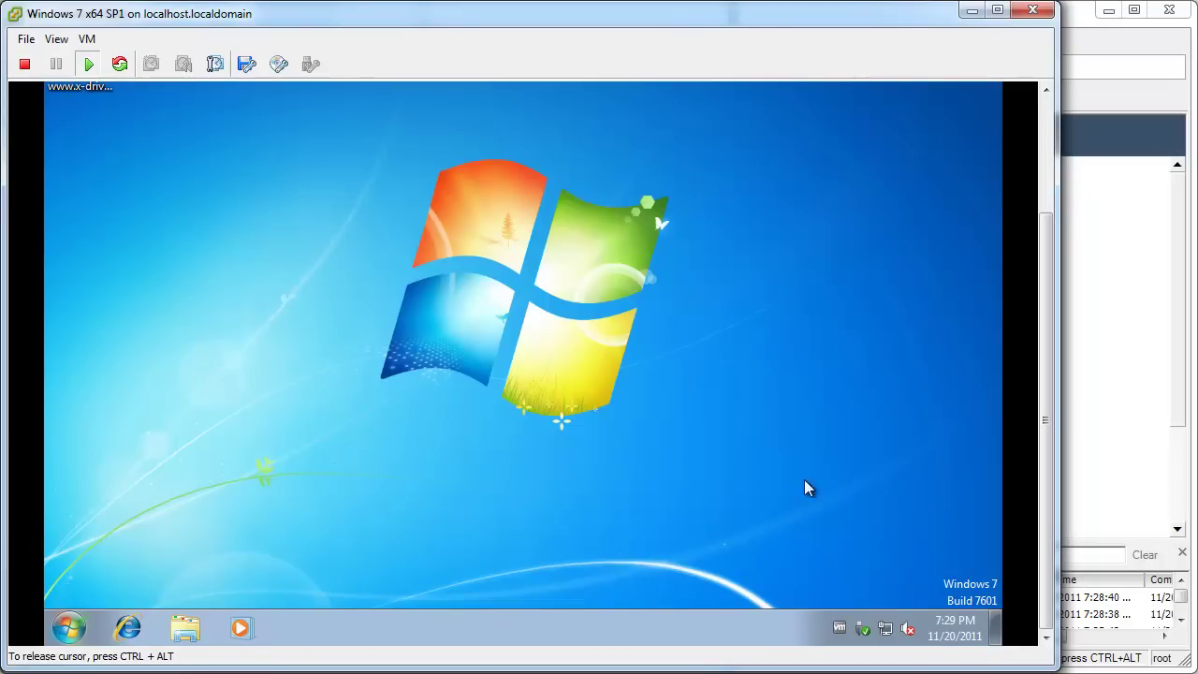
{"action": "left_click", "coordinate": [1045, 178]}
{"action": "left_click_drag", "start_coordinate": [1043, 174], "coordinate": [1043, 343]}
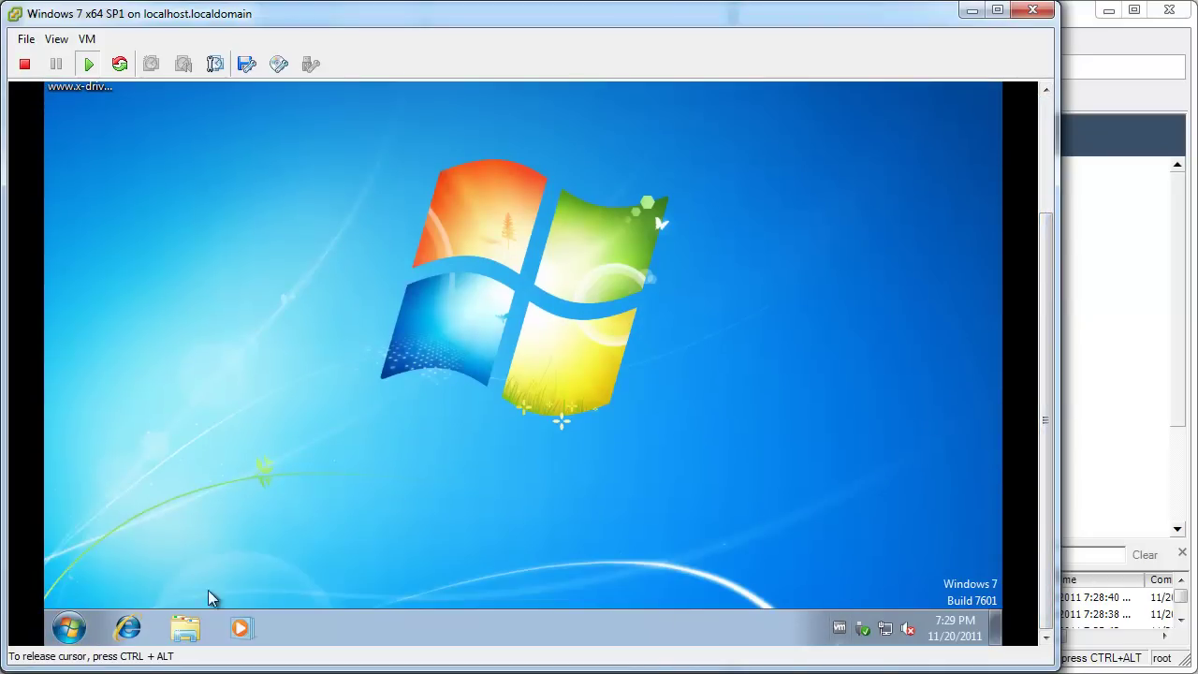
{"action": "left_click", "coordinate": [71, 627]}
{"action": "right_click", "coordinate": [339, 408]}
{"action": "key", "text": "Escape"}
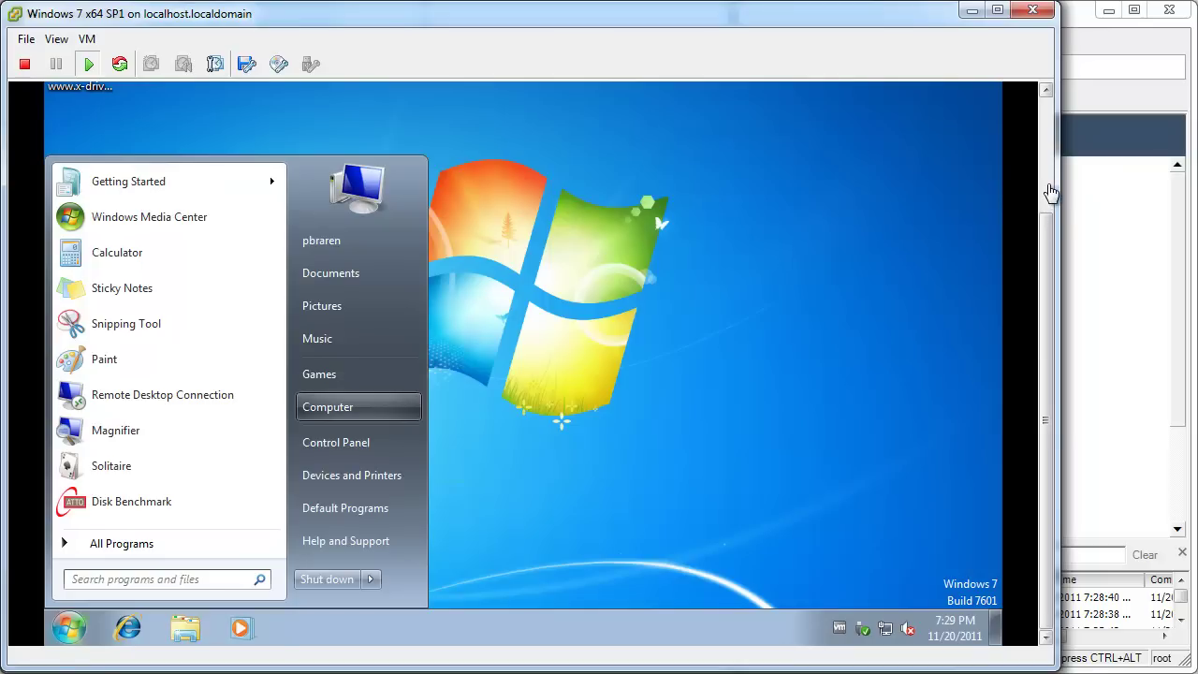
{"action": "left_click", "coordinate": [1051, 192]}
{"action": "scroll", "coordinate": [1051, 192], "scroll_direction": "down", "scroll_amount": 3}
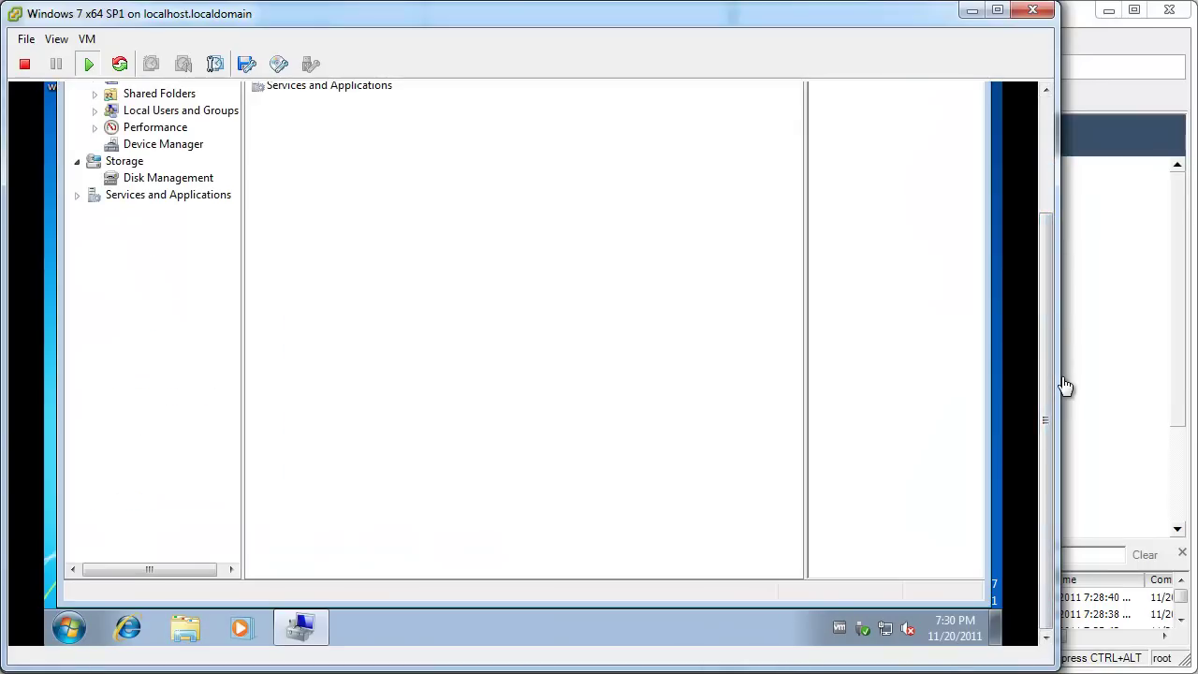
{"action": "left_click_drag", "start_coordinate": [1048, 357], "coordinate": [1042, 252]}
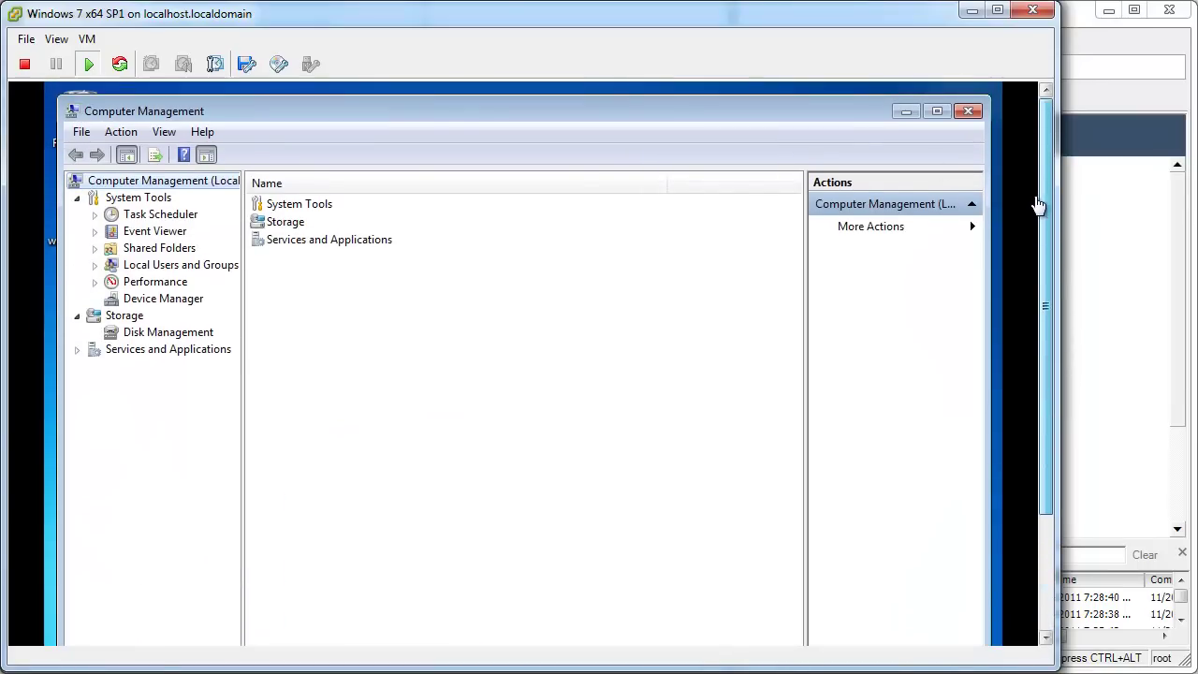
{"action": "left_click", "coordinate": [665, 94]}
{"action": "left_click_drag", "start_coordinate": [668, 99], "coordinate": [668, 218]}
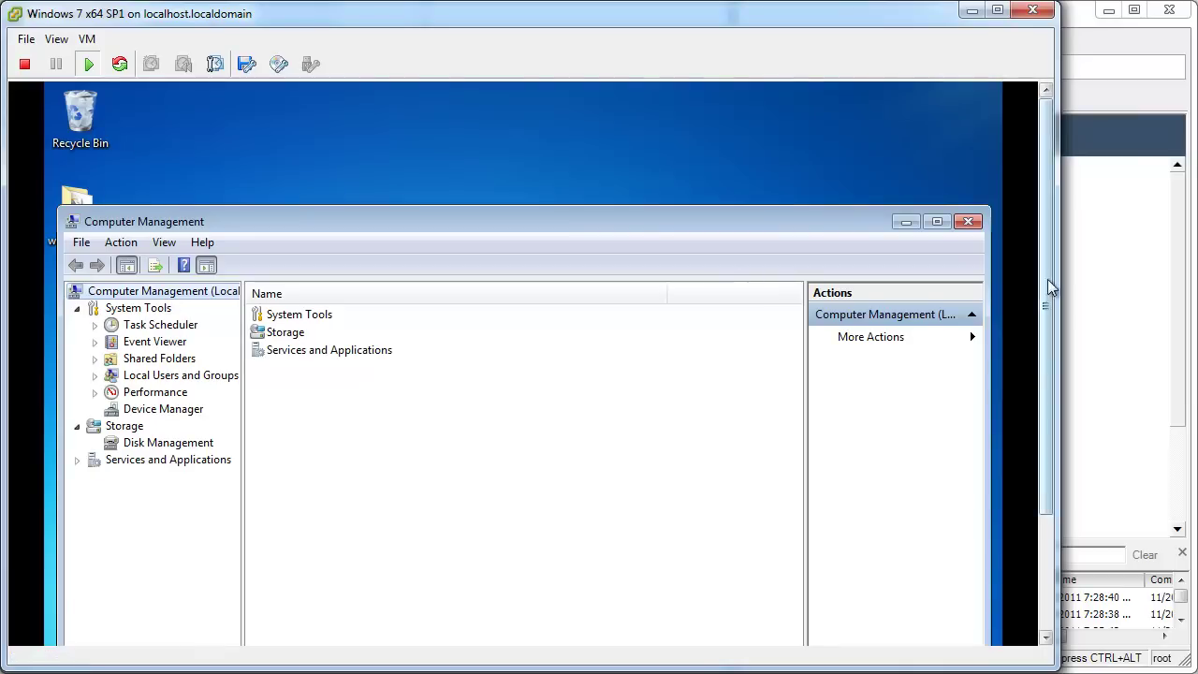
Display the Hardware Ids in the properties of the Universal Serial Bus (USB) Controller under Other devices in Device Manager.
{"action": "scroll", "coordinate": [1044, 278], "scroll_direction": "down", "scroll_amount": 3}
{"action": "left_click", "coordinate": [164, 289]}
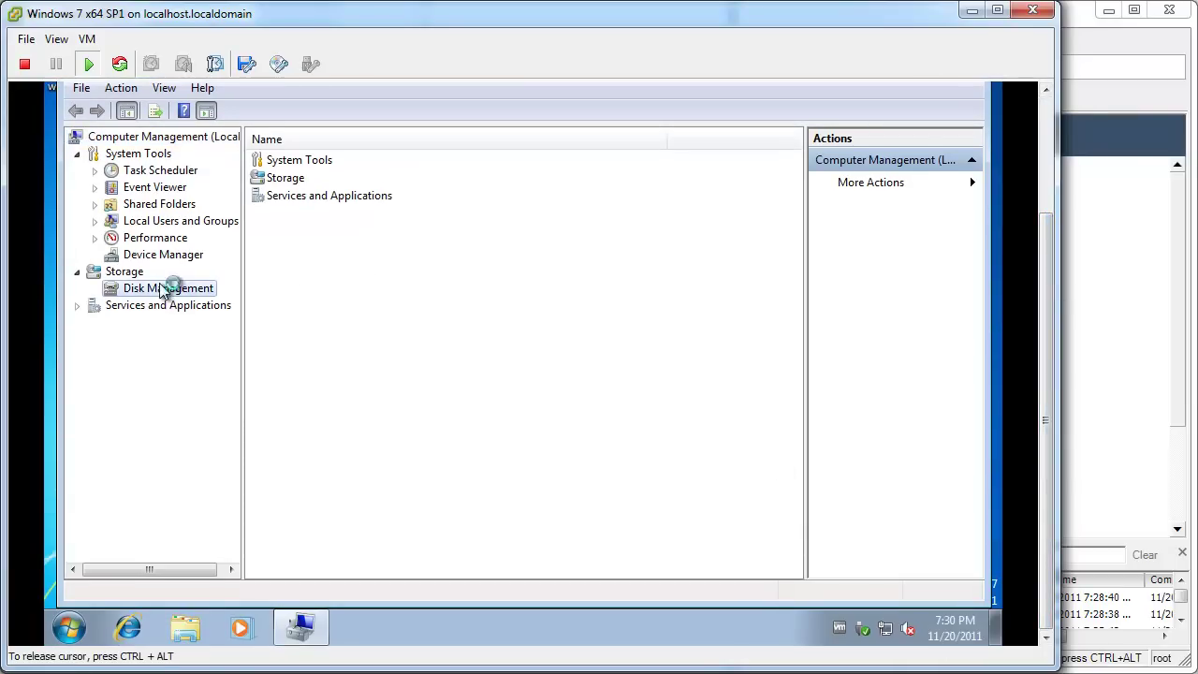
{"action": "left_click", "coordinate": [150, 257]}
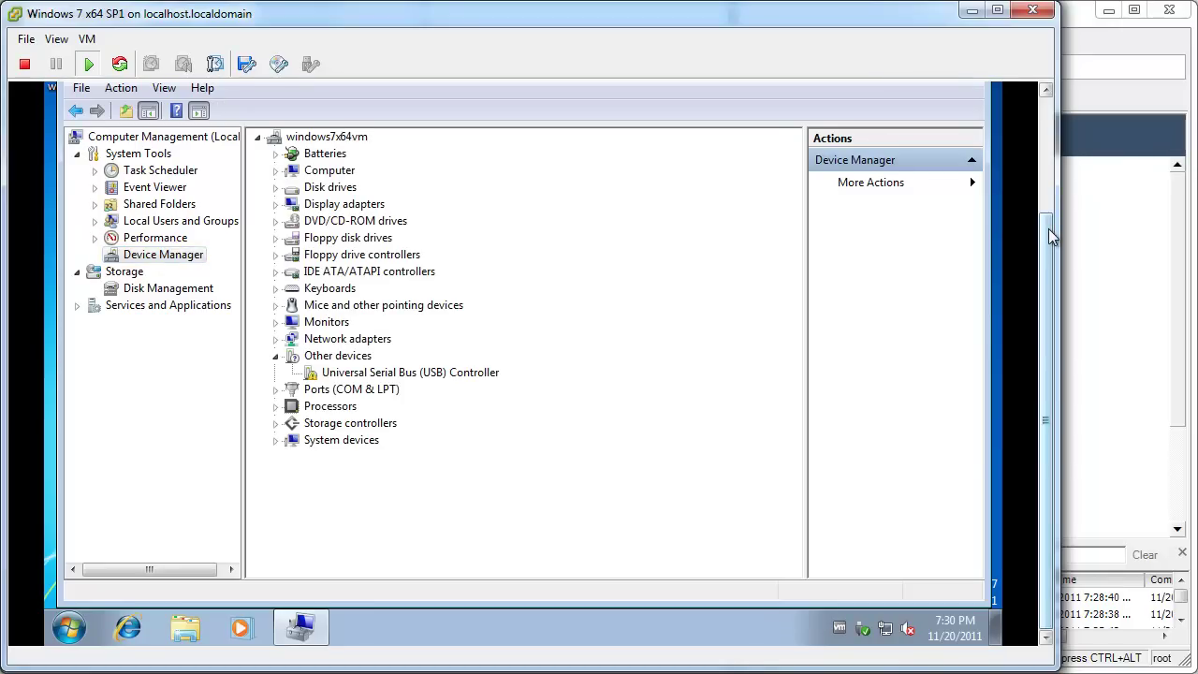
{"action": "left_click", "coordinate": [383, 373]}
{"action": "right_click", "coordinate": [382, 374]}
{"action": "left_click", "coordinate": [441, 476]}
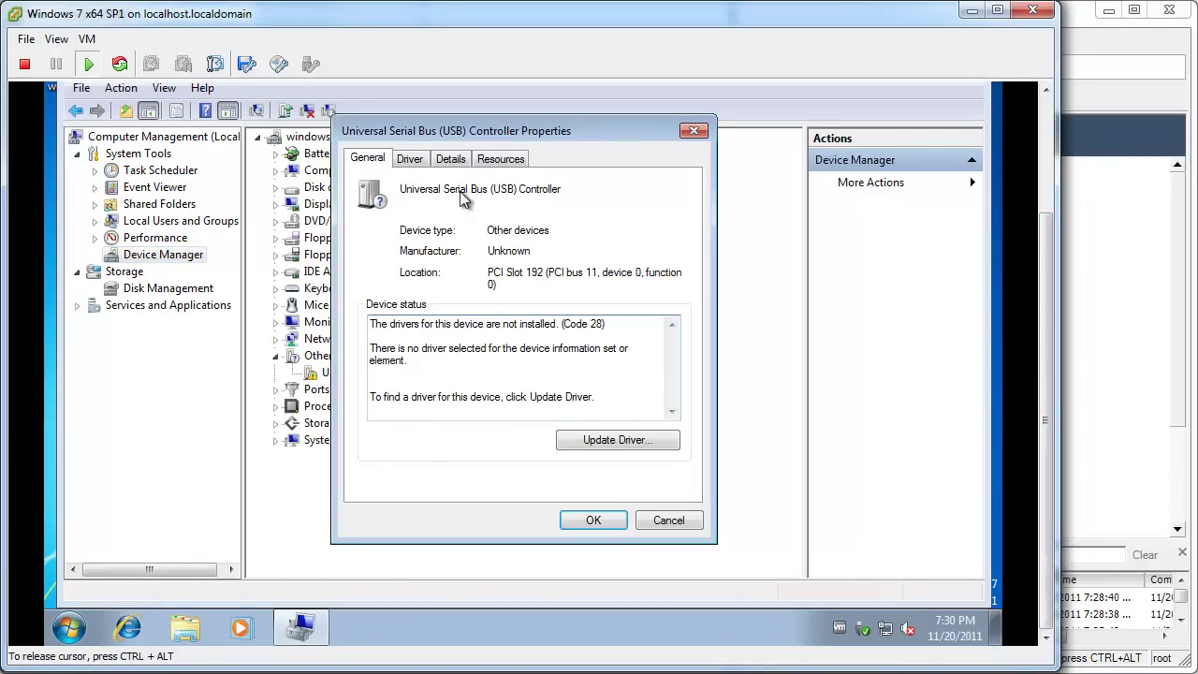
{"action": "left_click", "coordinate": [453, 161]}
{"action": "left_click", "coordinate": [481, 250]}
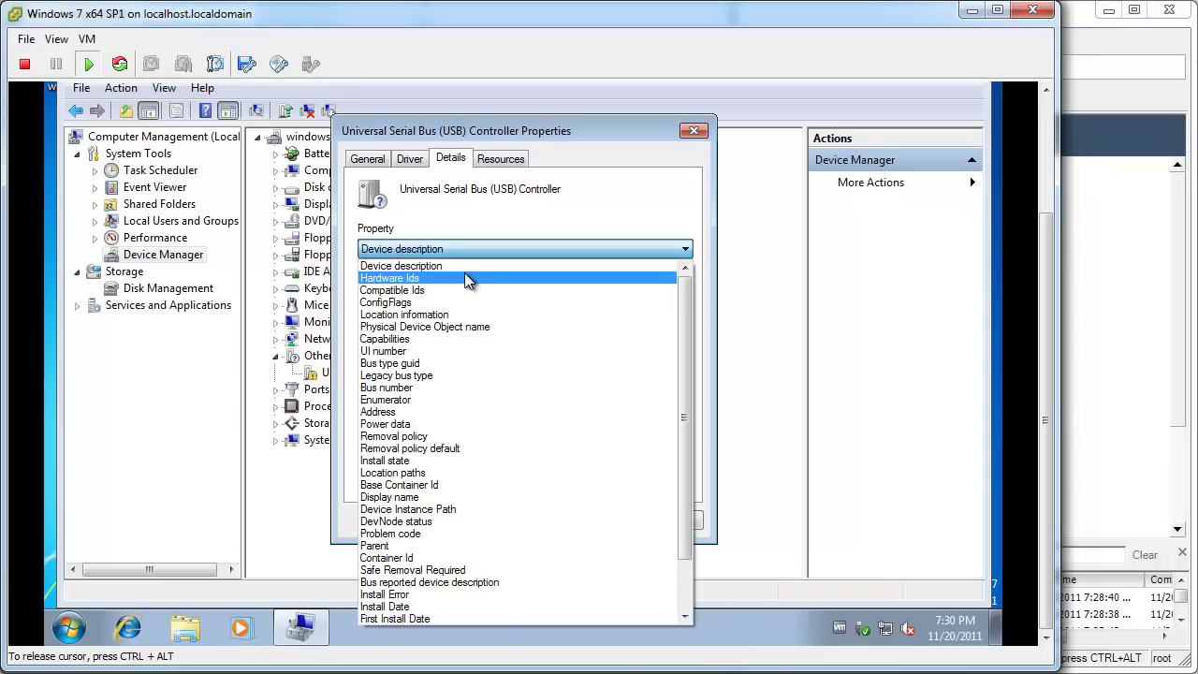
{"action": "left_click", "coordinate": [465, 273]}
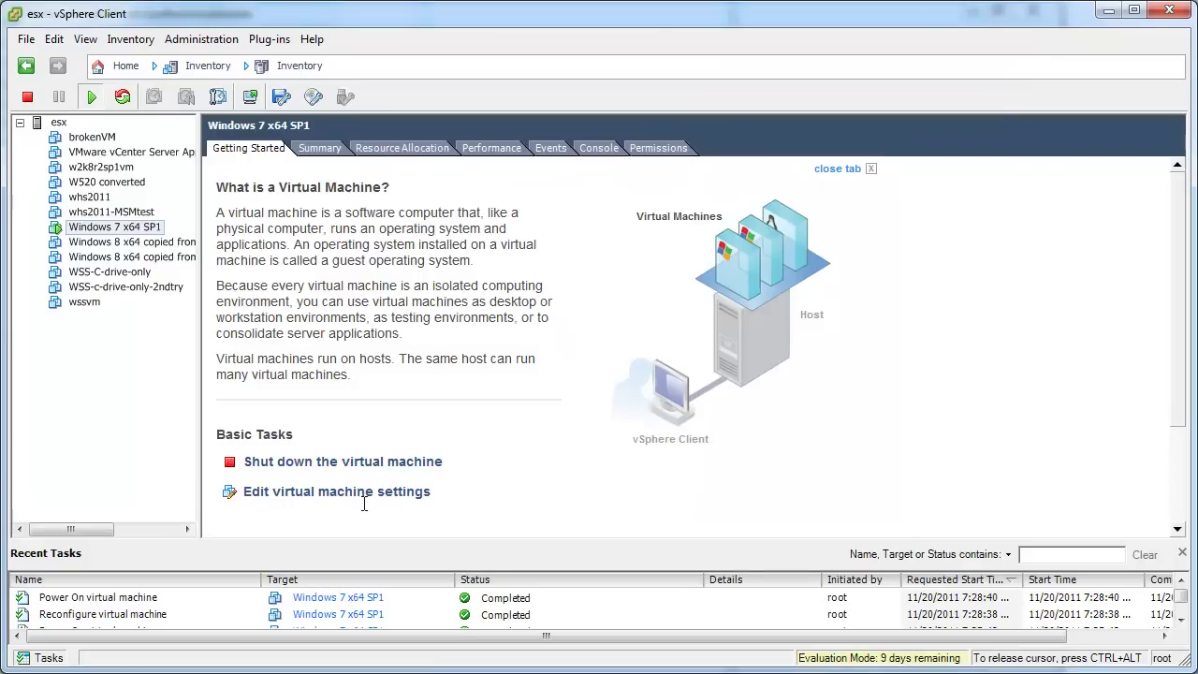
Switch to the vSphere Client, check the NEC controller's device and vendor IDs in the esx host's DirectPath I/O configuration, and minimize the window.
{"action": "left_click", "coordinate": [58, 123]}
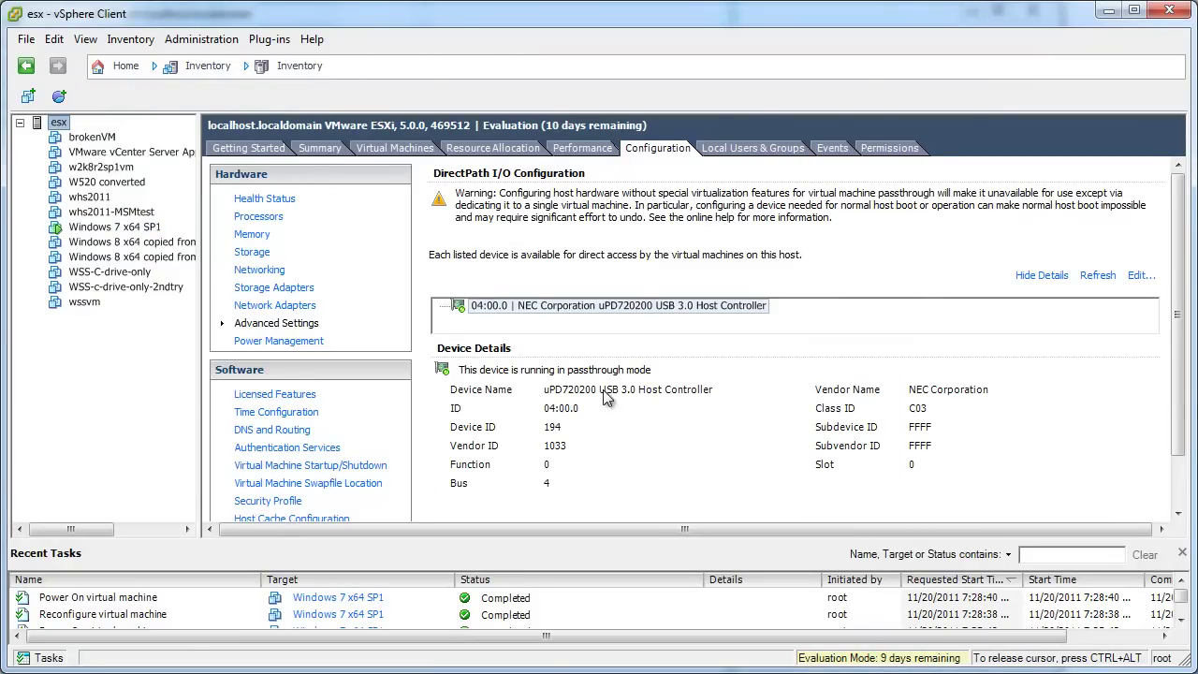
{"action": "left_click", "coordinate": [557, 431]}
{"action": "left_click", "coordinate": [1108, 11]}
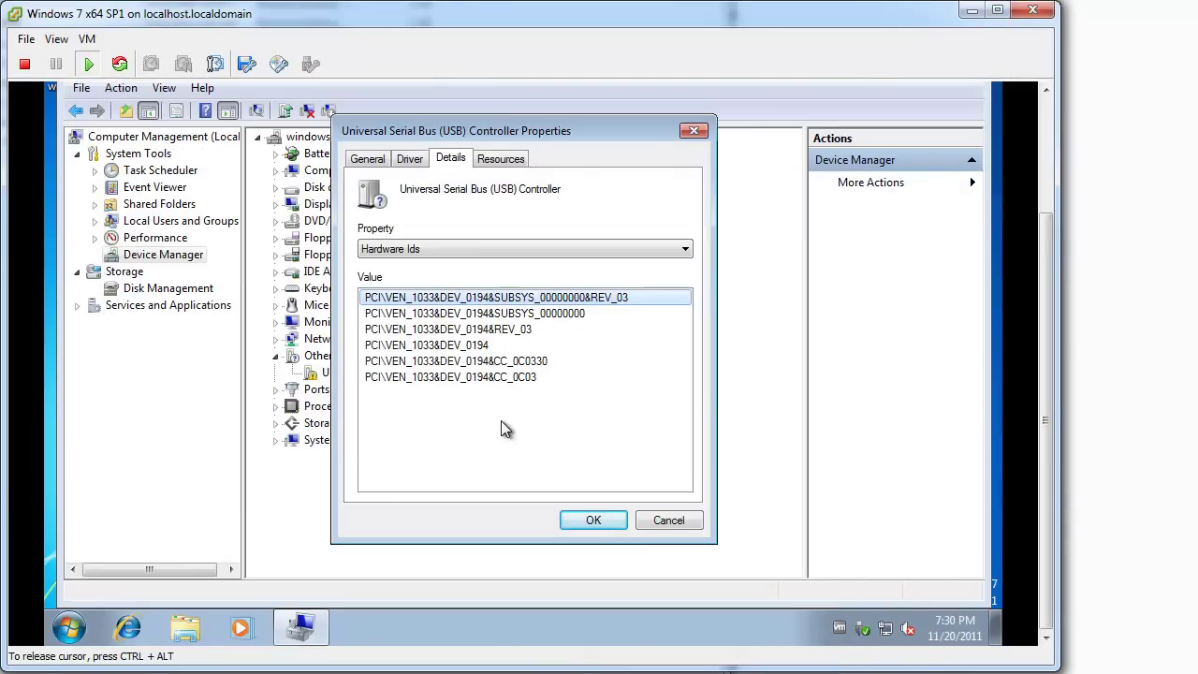
Close the USB controller's properties without changes, and close Computer Management in the guest.
{"action": "left_click", "coordinate": [661, 530]}
{"action": "left_click", "coordinate": [661, 530]}
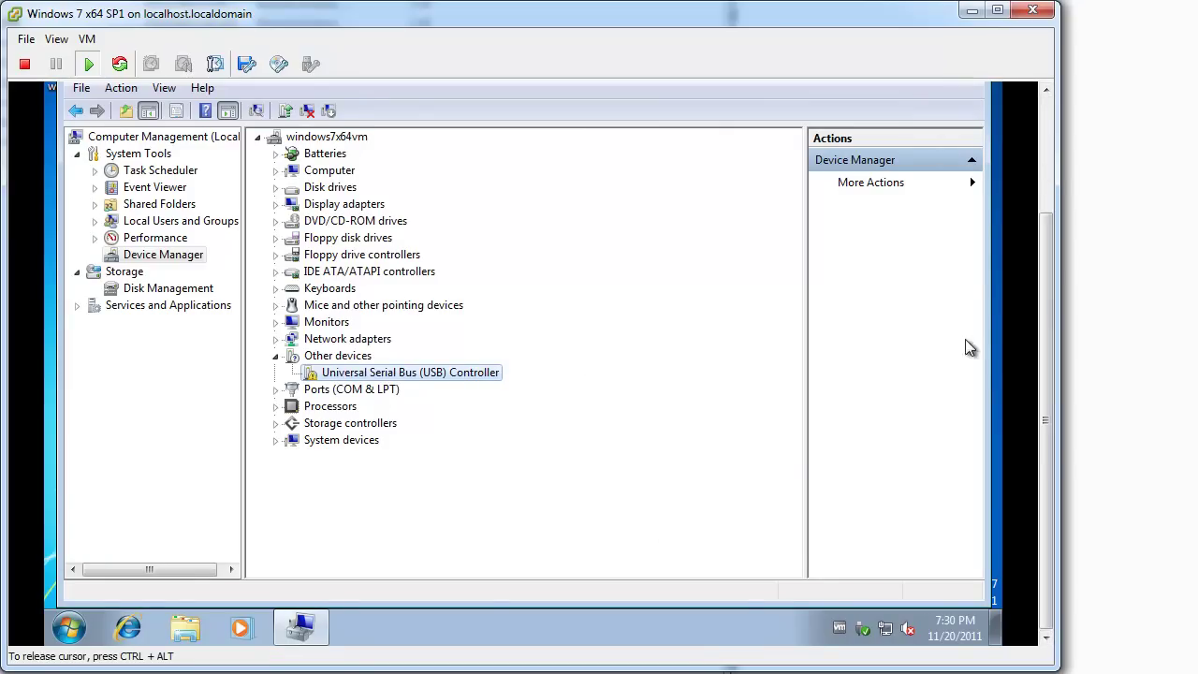
{"action": "left_click", "coordinate": [1046, 188]}
{"action": "left_click", "coordinate": [966, 221]}
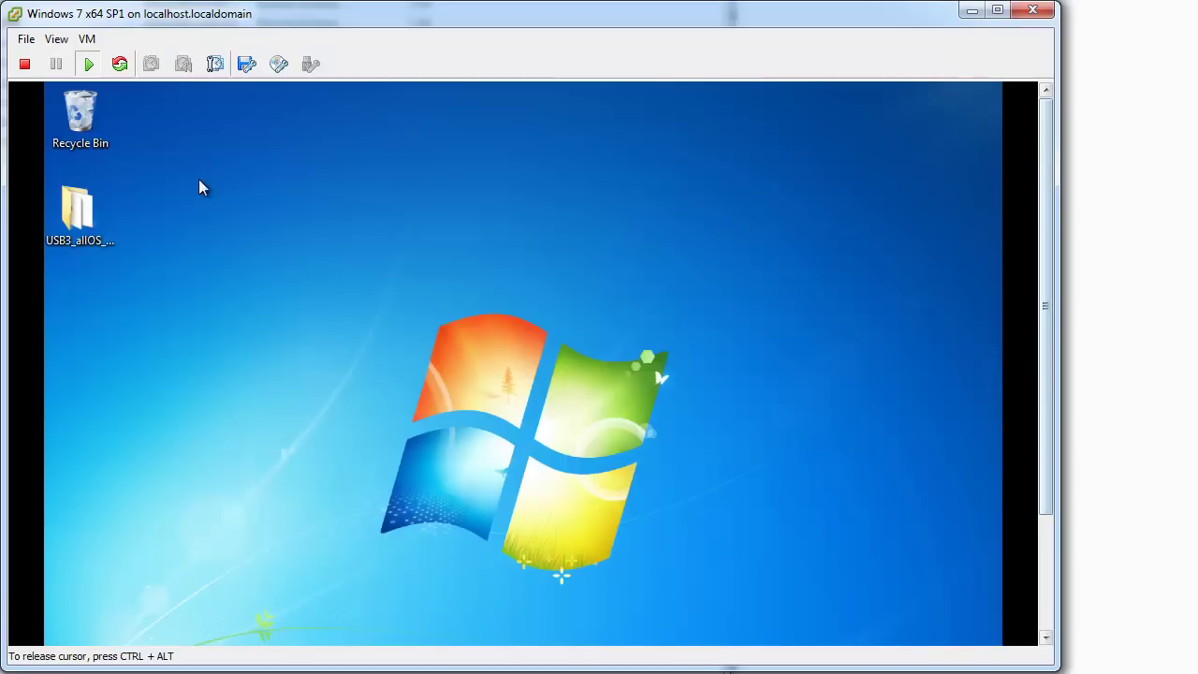
Launch setup.exe from the USB3_allOS_2.1.19.0_PV folder on the guest desktop.
{"action": "double_click", "coordinate": [91, 220]}
{"action": "left_click", "coordinate": [846, 523]}
{"action": "left_click", "coordinate": [847, 533]}
{"action": "left_click", "coordinate": [847, 533]}
{"action": "double_click", "coordinate": [329, 519]}
{"action": "left_click", "coordinate": [570, 408]}
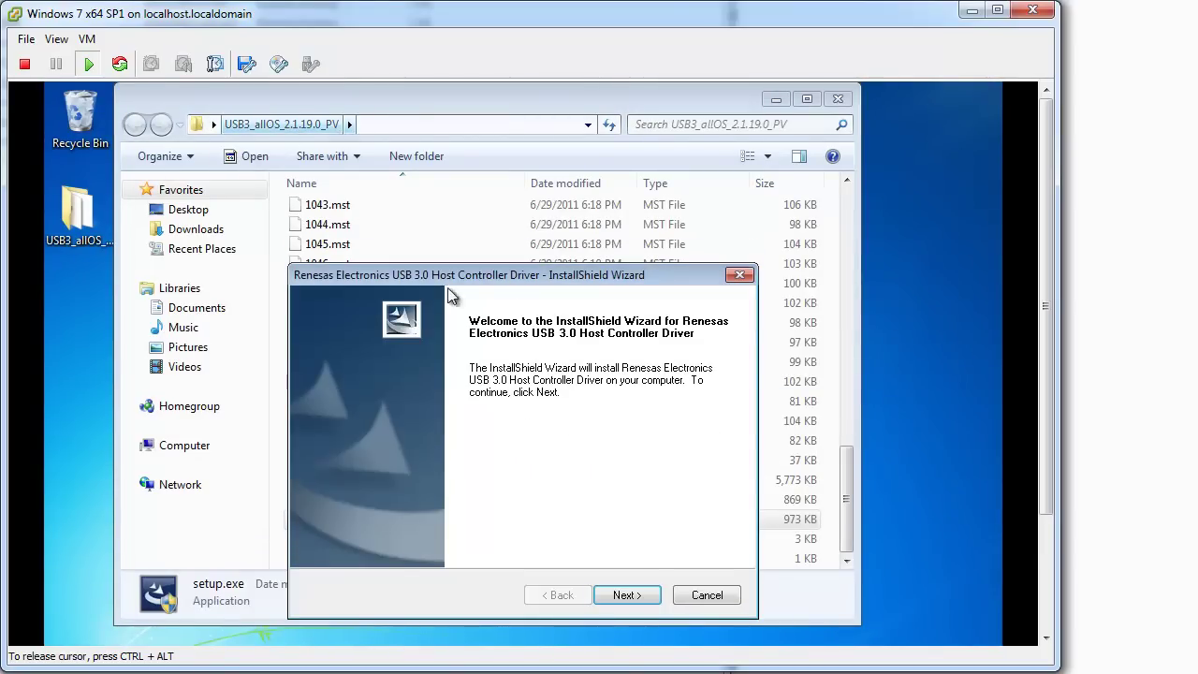
Install the Renesas Electronics USB 3.0 Host Controller Driver through the InstallShield wizard.
{"action": "left_click", "coordinate": [628, 594]}
{"action": "left_click", "coordinate": [459, 525]}
{"action": "left_click", "coordinate": [627, 595]}
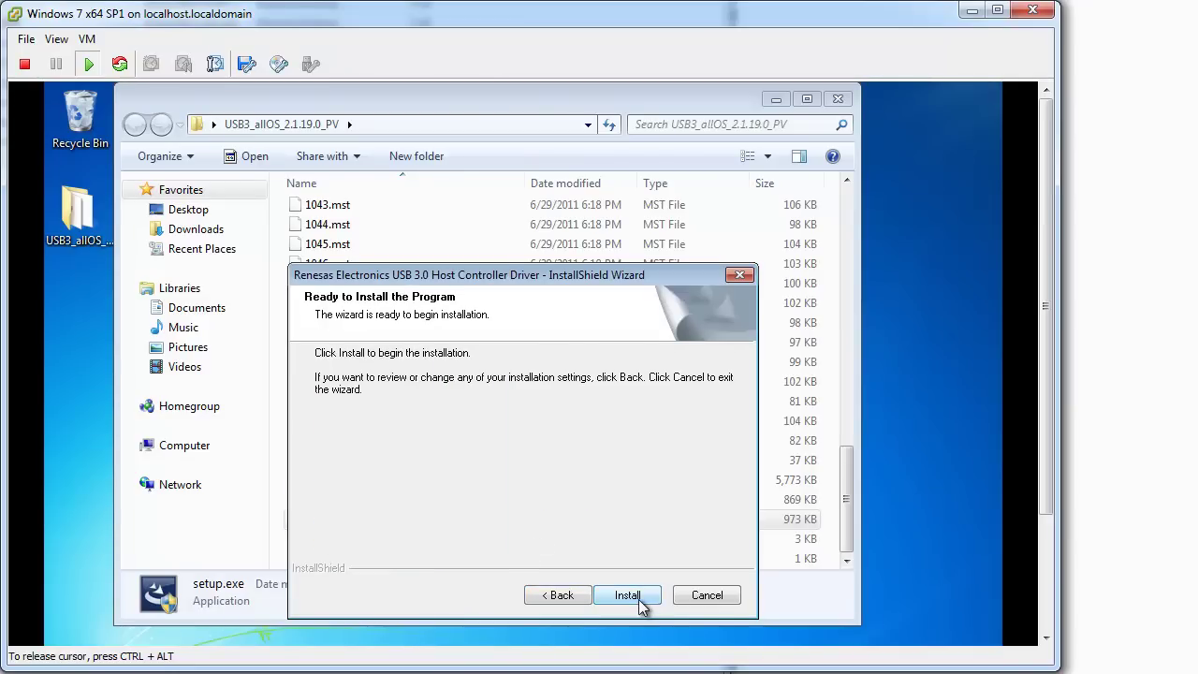
{"action": "left_click", "coordinate": [629, 597]}
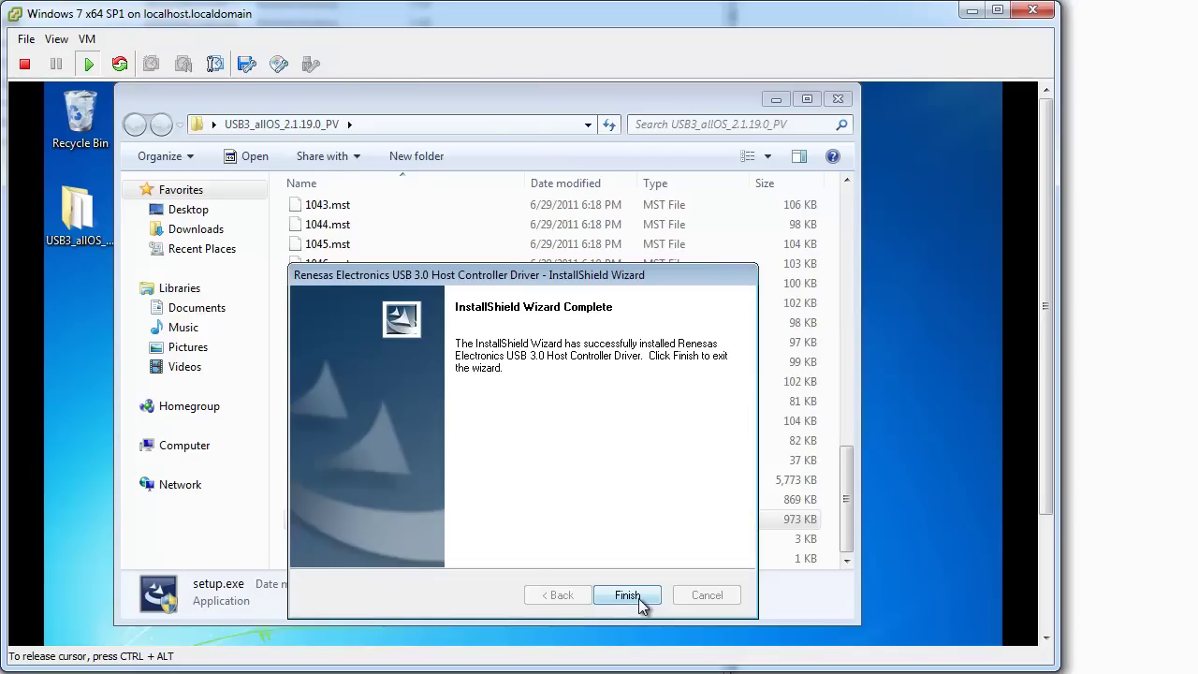
Exit the completed InstallShield wizard and close the USB3_allOS_2.1.19.0_PV folder window.
{"action": "left_click", "coordinate": [628, 595]}
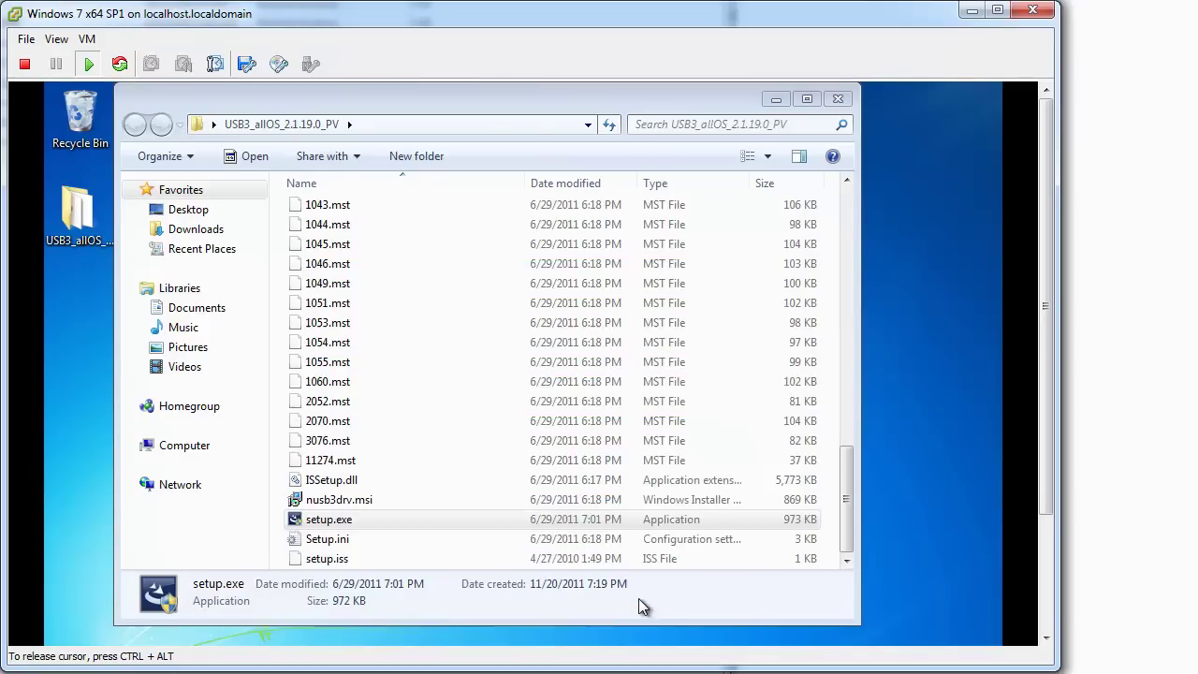
{"action": "left_click", "coordinate": [839, 100]}
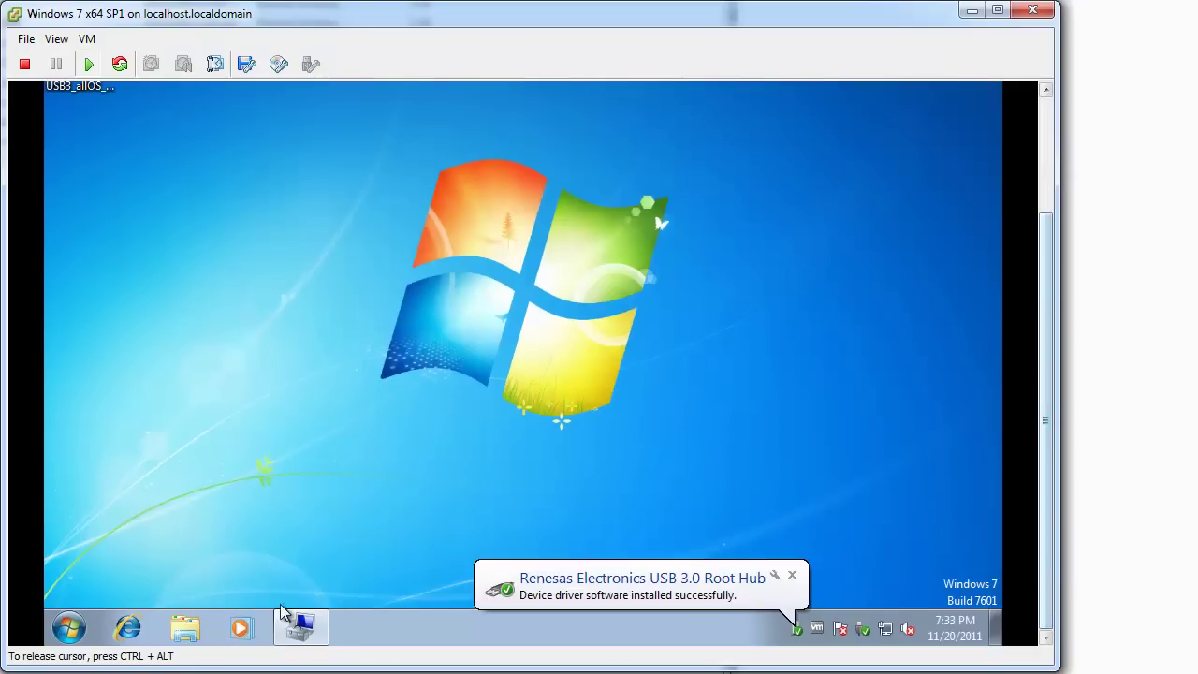
Check the status and driver version of the Renesas Electronics USB 3.0 Host Controller in Device Manager, and minimize Computer Management.
{"action": "mouse_move", "coordinate": [302, 625]}
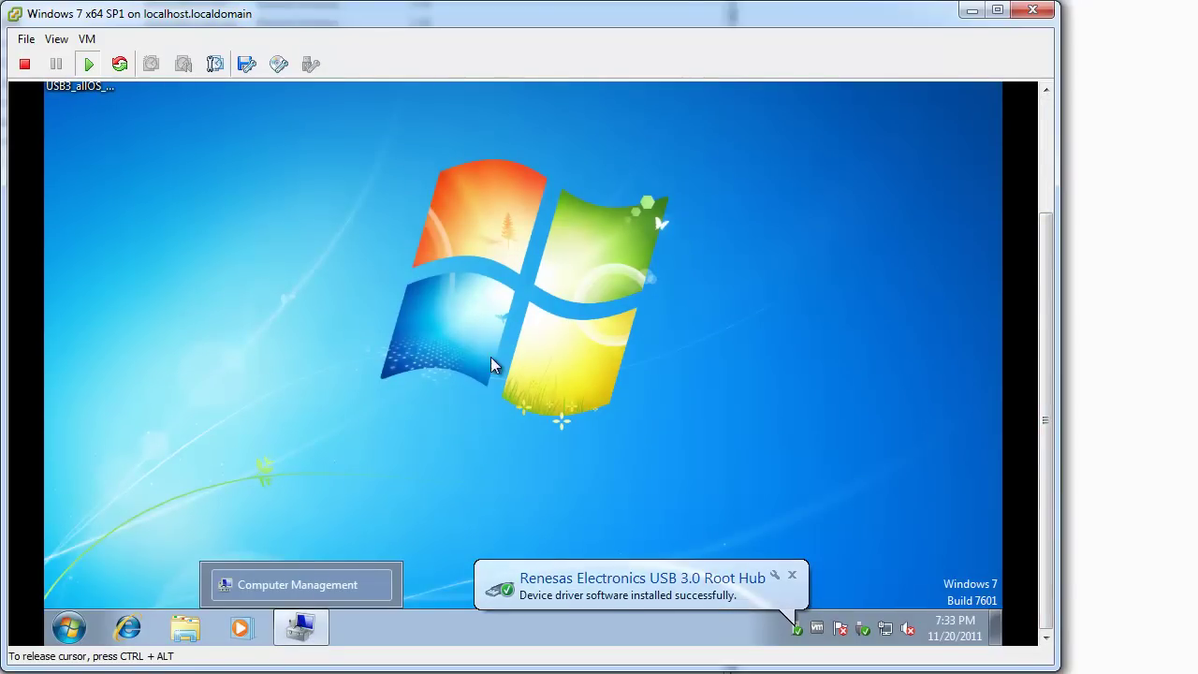
{"action": "left_click", "coordinate": [300, 627]}
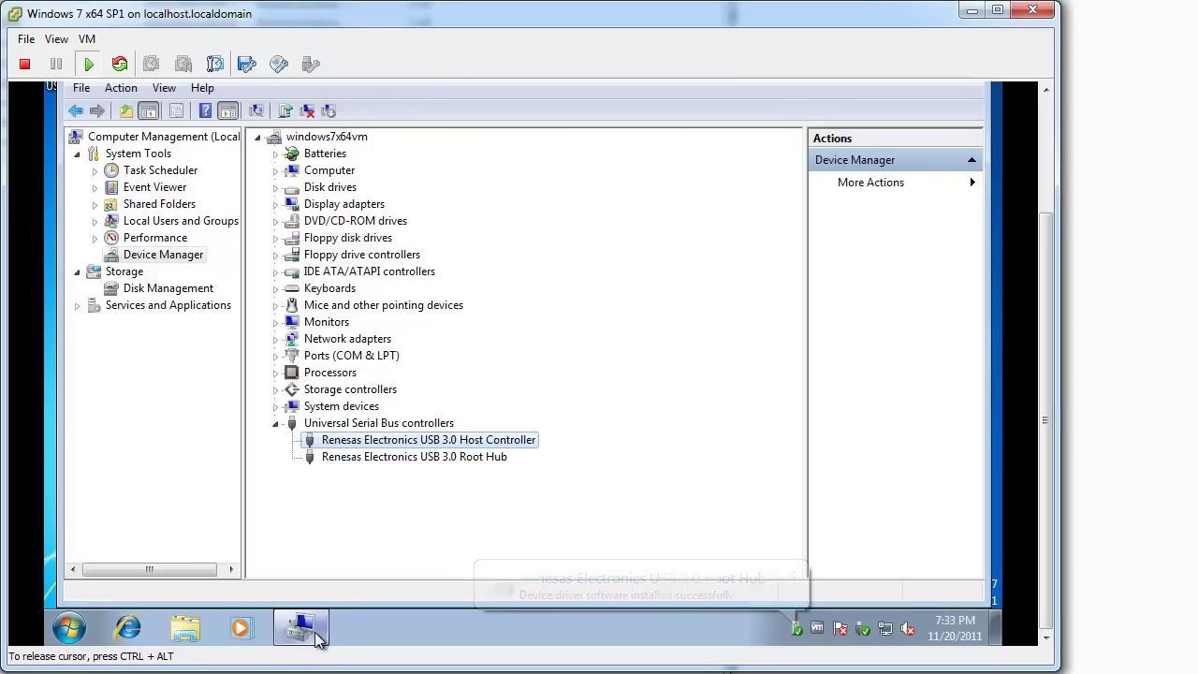
{"action": "right_click", "coordinate": [423, 443]}
{"action": "left_click", "coordinate": [472, 552]}
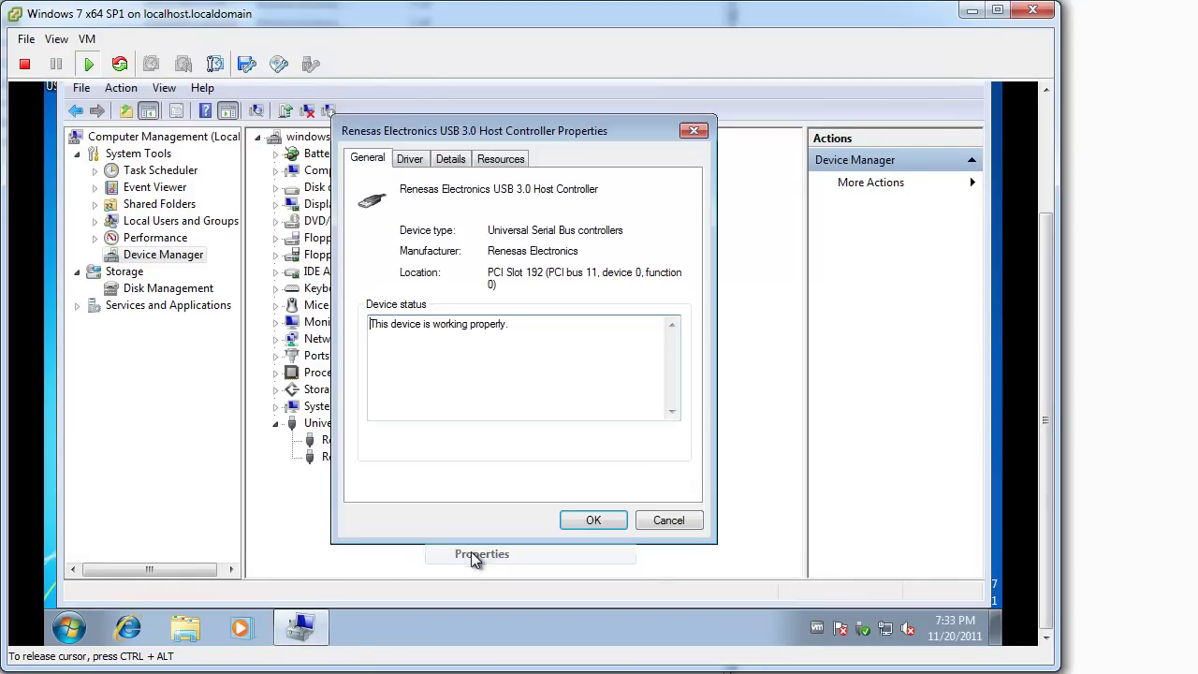
{"action": "left_click", "coordinate": [412, 159]}
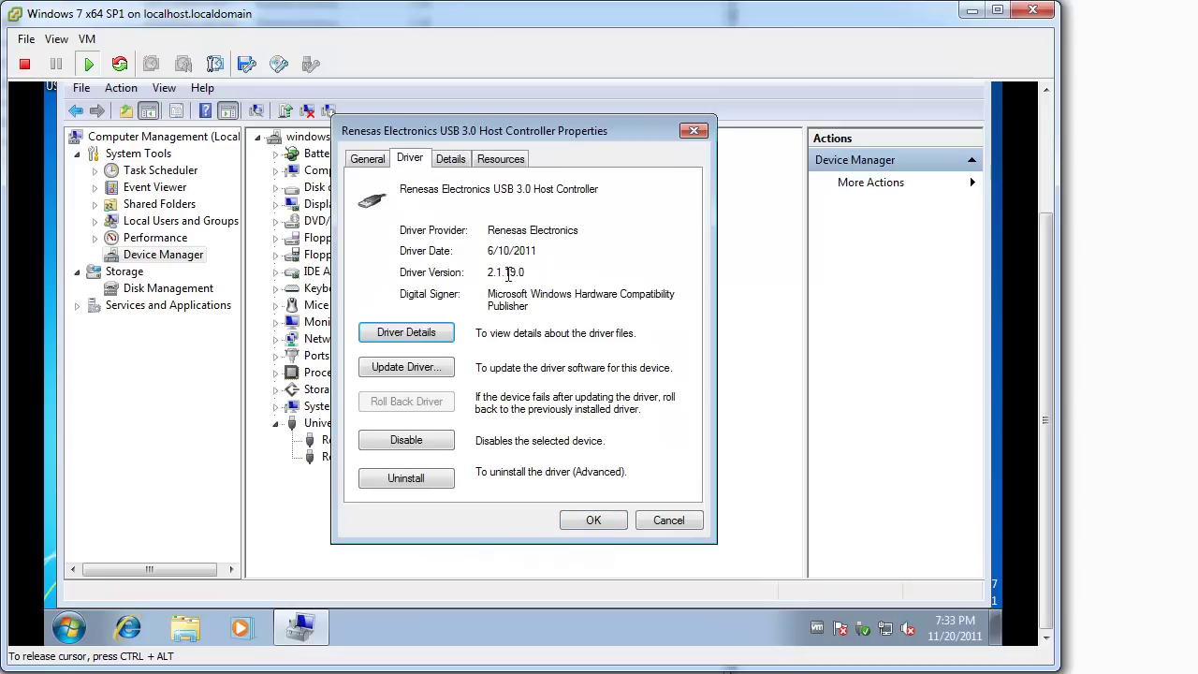
{"action": "left_click", "coordinate": [668, 527]}
{"action": "left_click", "coordinate": [1041, 110]}
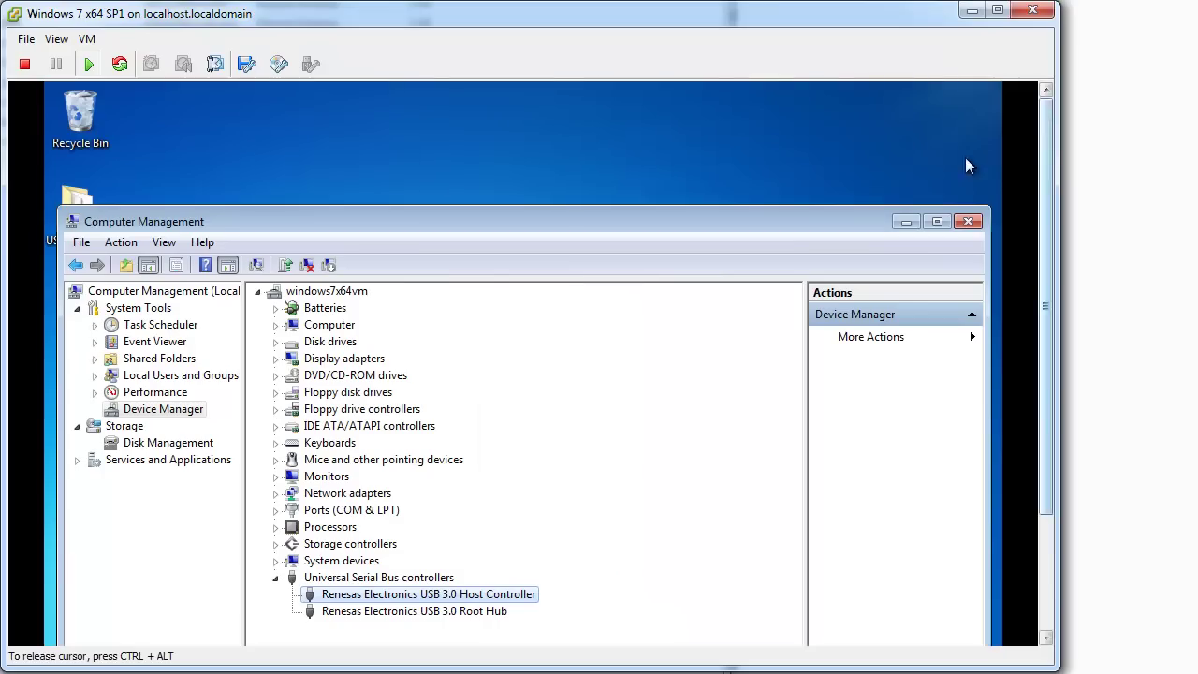
{"action": "left_click", "coordinate": [905, 222]}
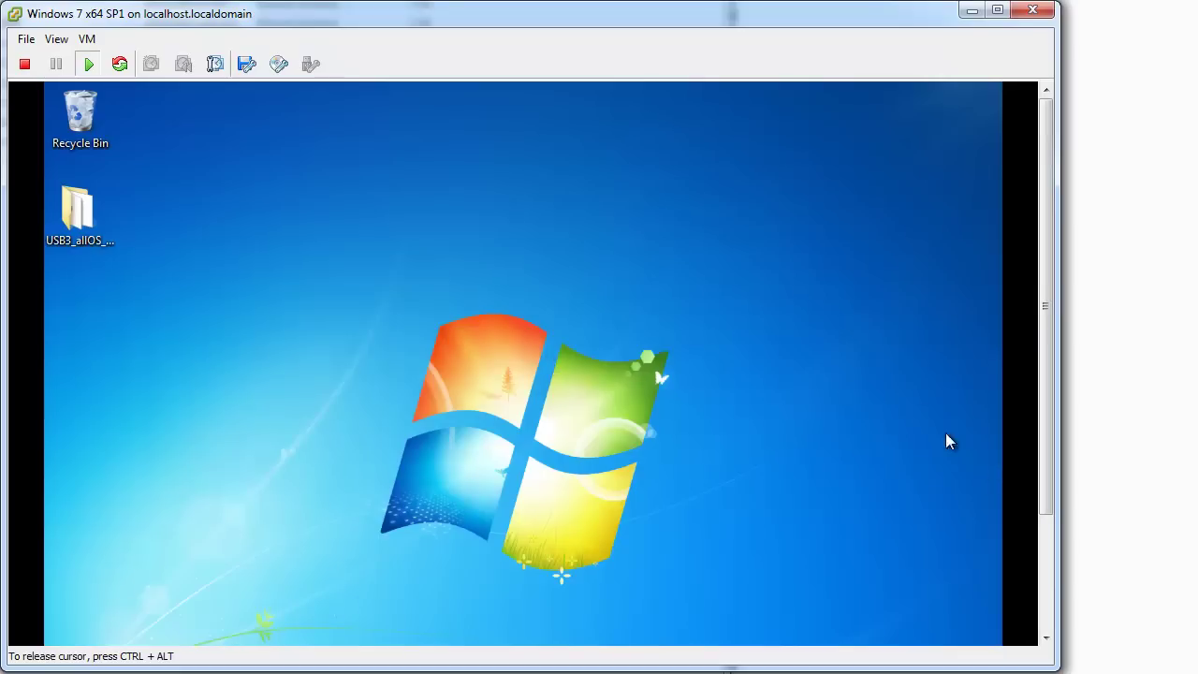
Run the USB 3.0 Host Controller Utility with elevated rights, check the controller's driver and firmware versions, and close it.
{"action": "left_click", "coordinate": [1049, 562]}
{"action": "left_click", "coordinate": [75, 633]}
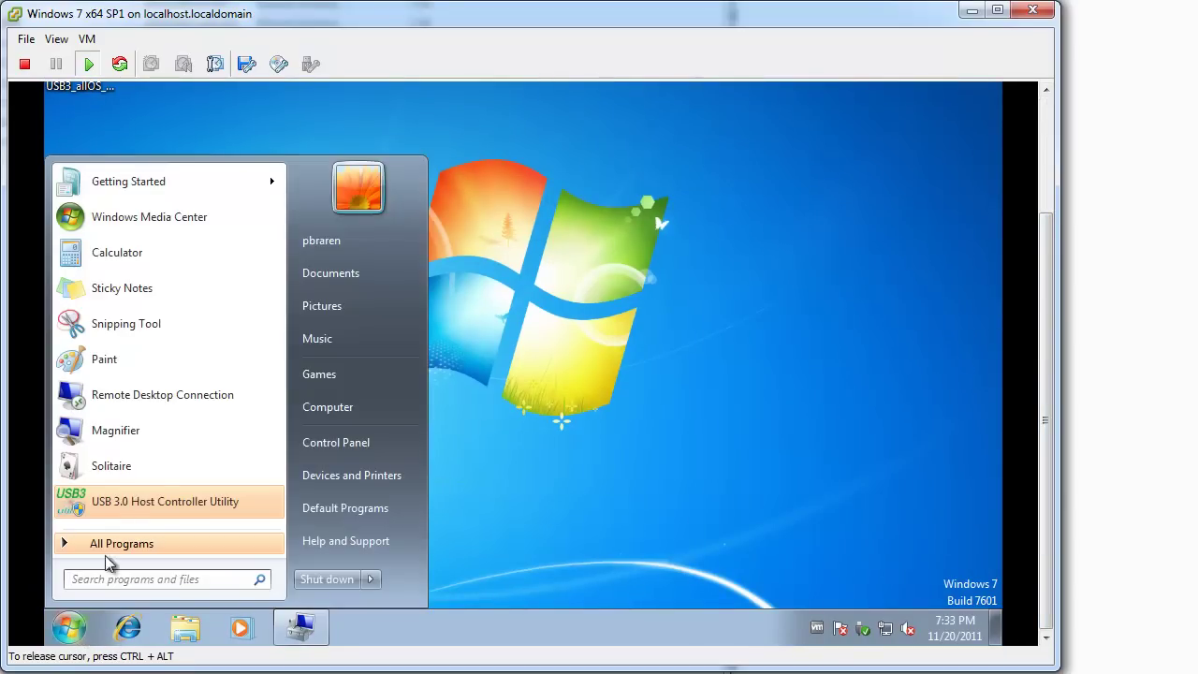
{"action": "left_click", "coordinate": [141, 502]}
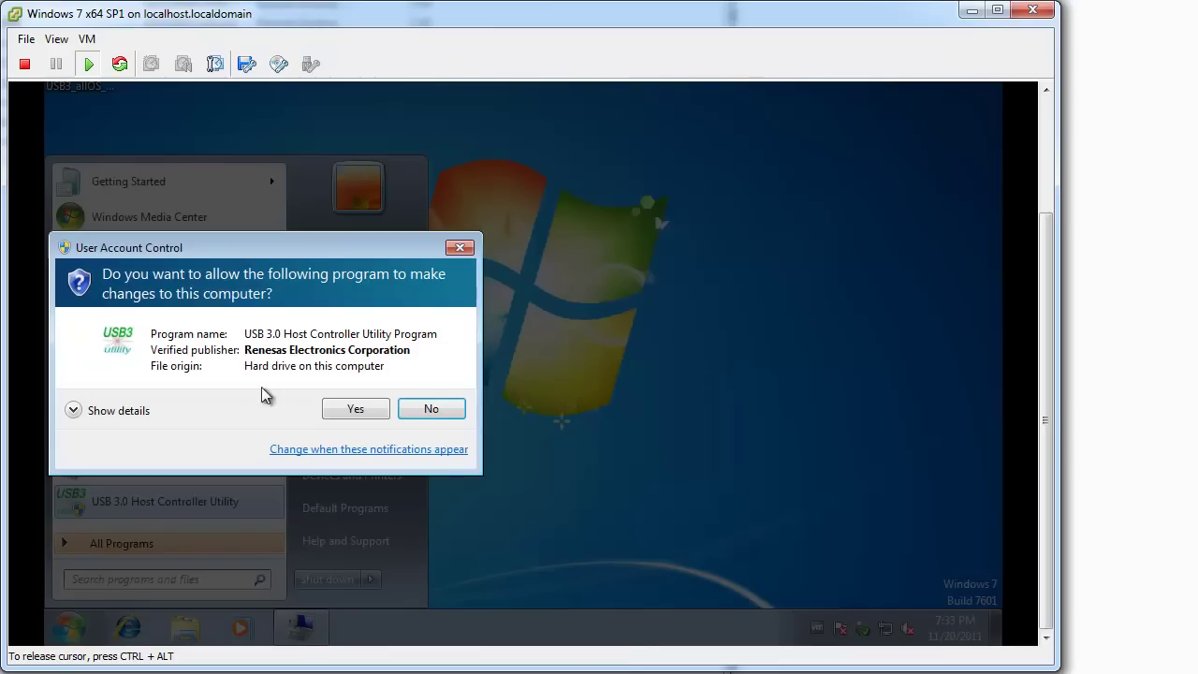
{"action": "left_click", "coordinate": [354, 409]}
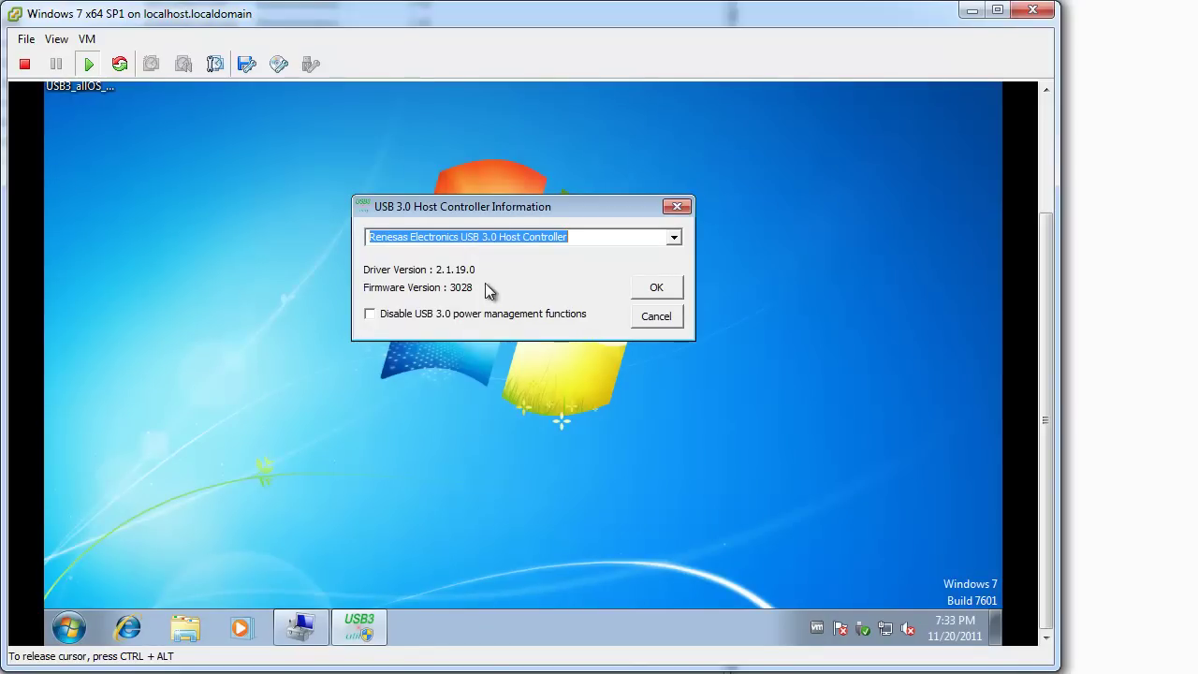
{"action": "left_click", "coordinate": [447, 318]}
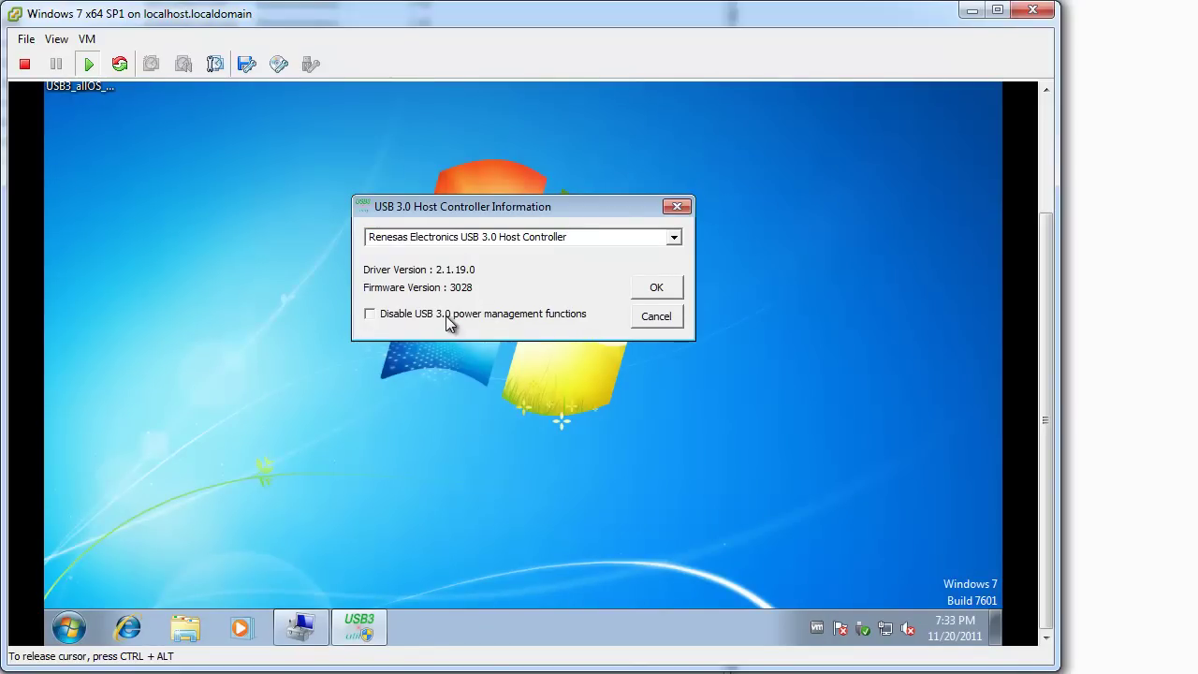
{"action": "left_click", "coordinate": [658, 289]}
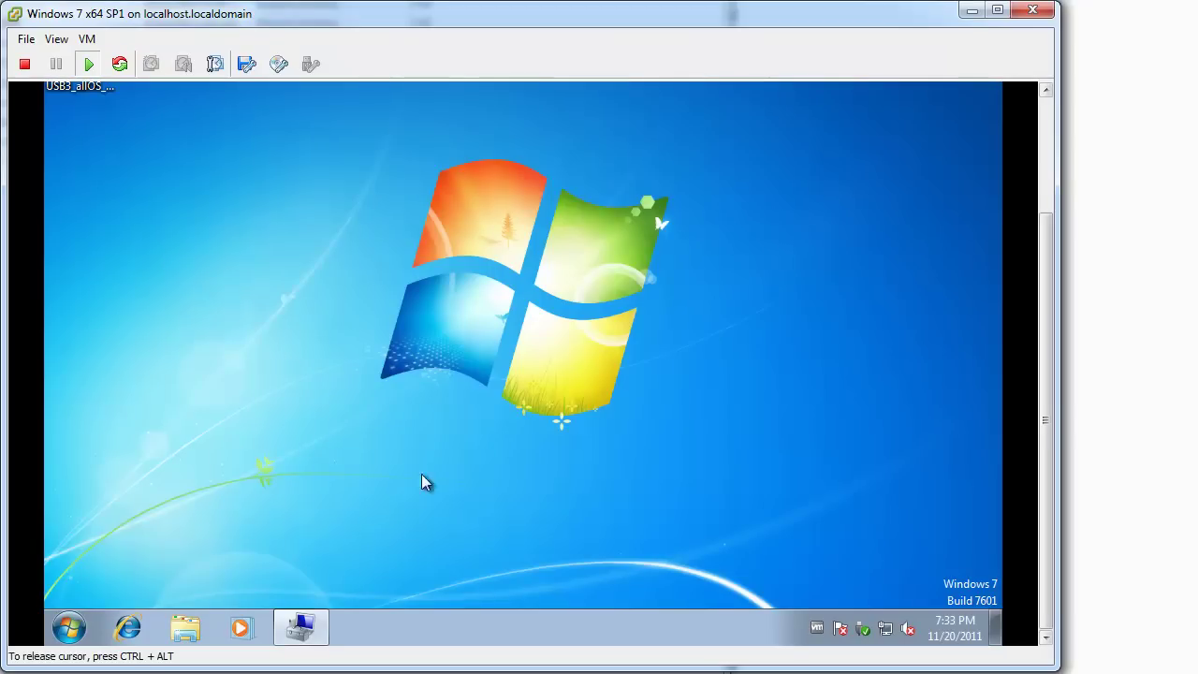
View the guest's drives in Computer, open the attached USB3 (E:) drive's contents, and close both Explorer windows.
{"action": "left_click", "coordinate": [187, 637]}
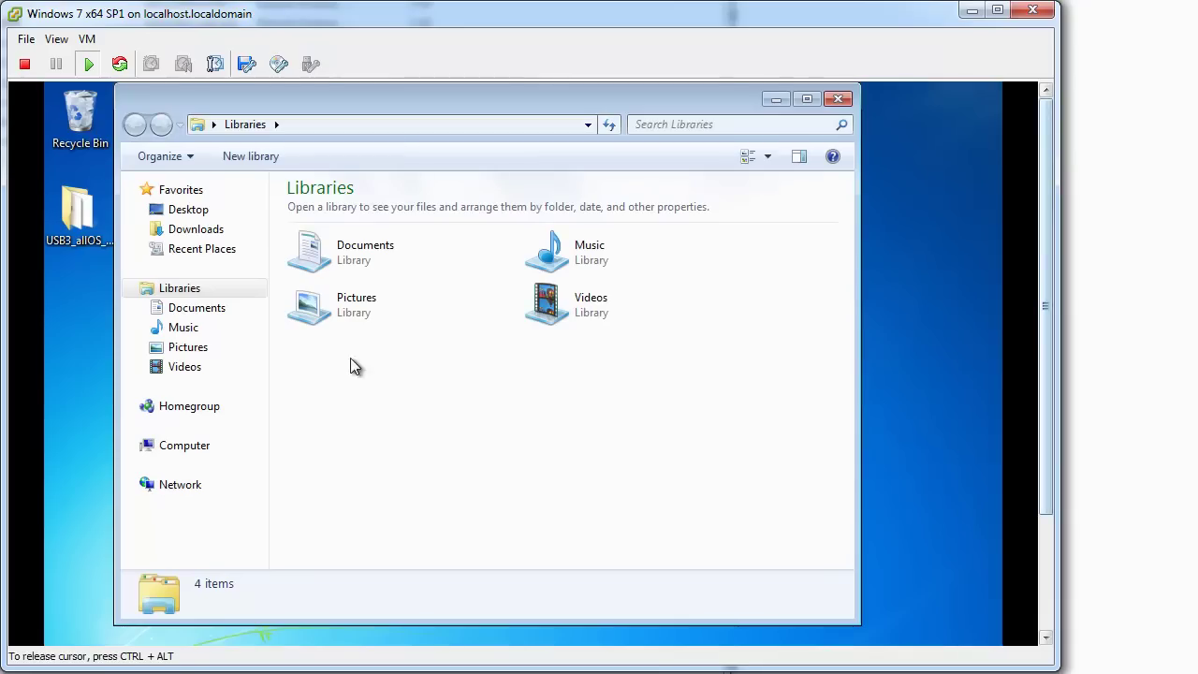
{"action": "left_click", "coordinate": [178, 446]}
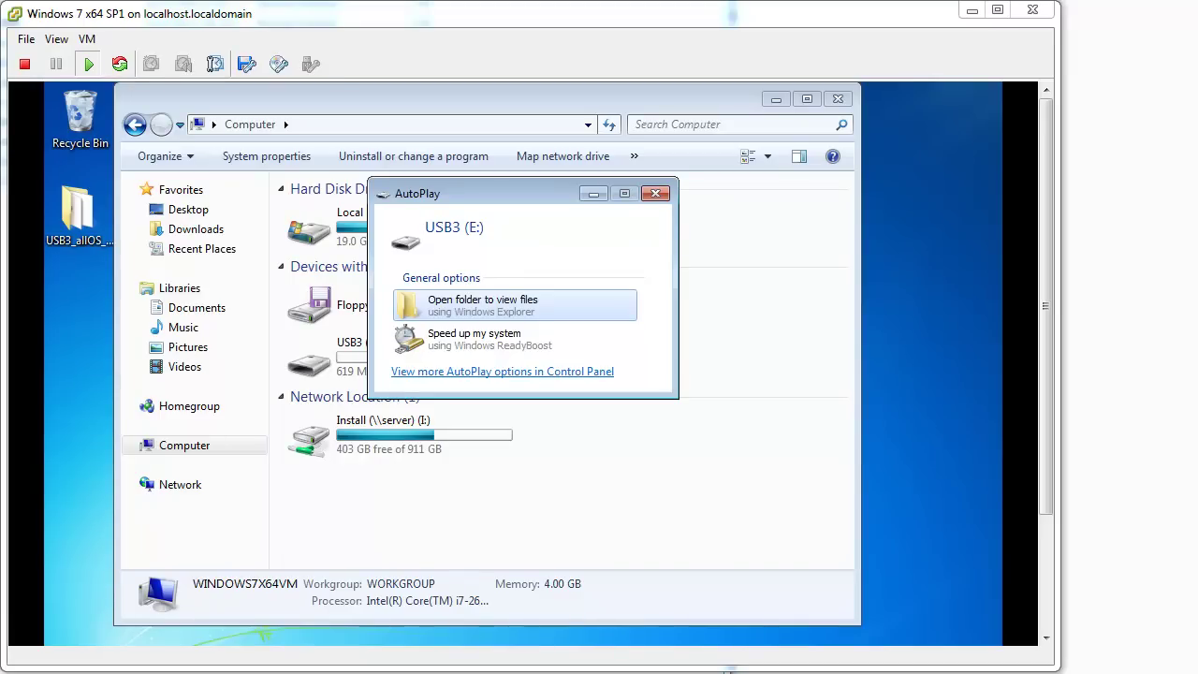
{"action": "left_click", "coordinate": [523, 303]}
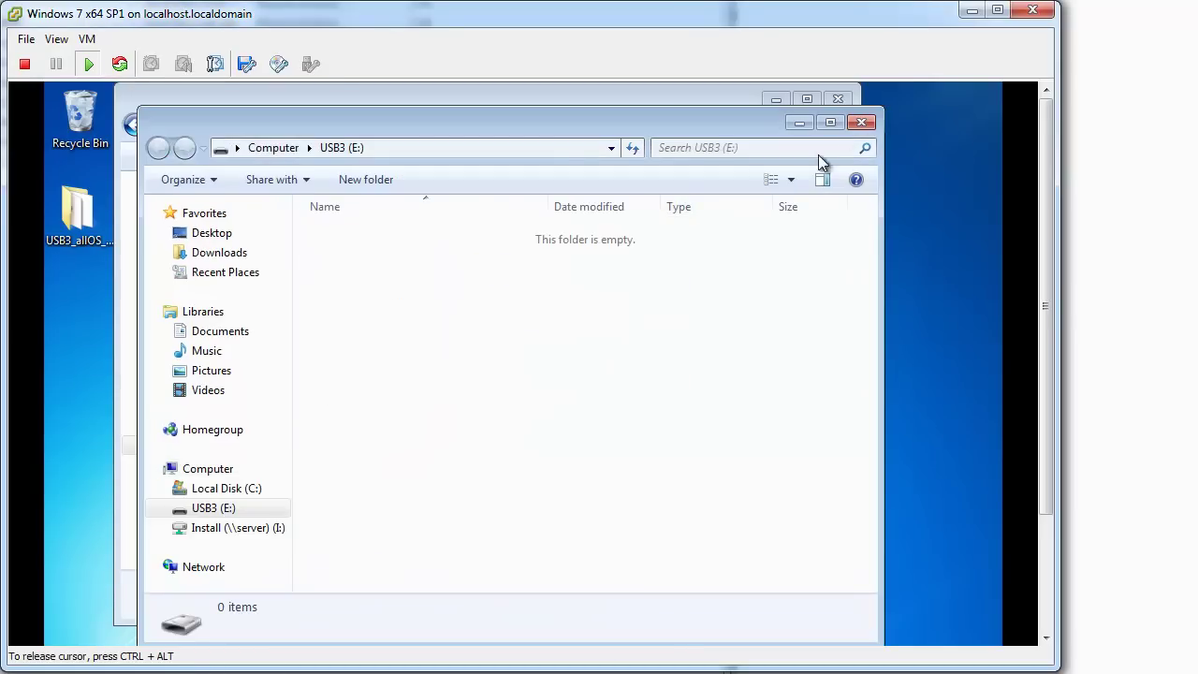
{"action": "left_click", "coordinate": [861, 123]}
{"action": "left_click", "coordinate": [837, 100]}
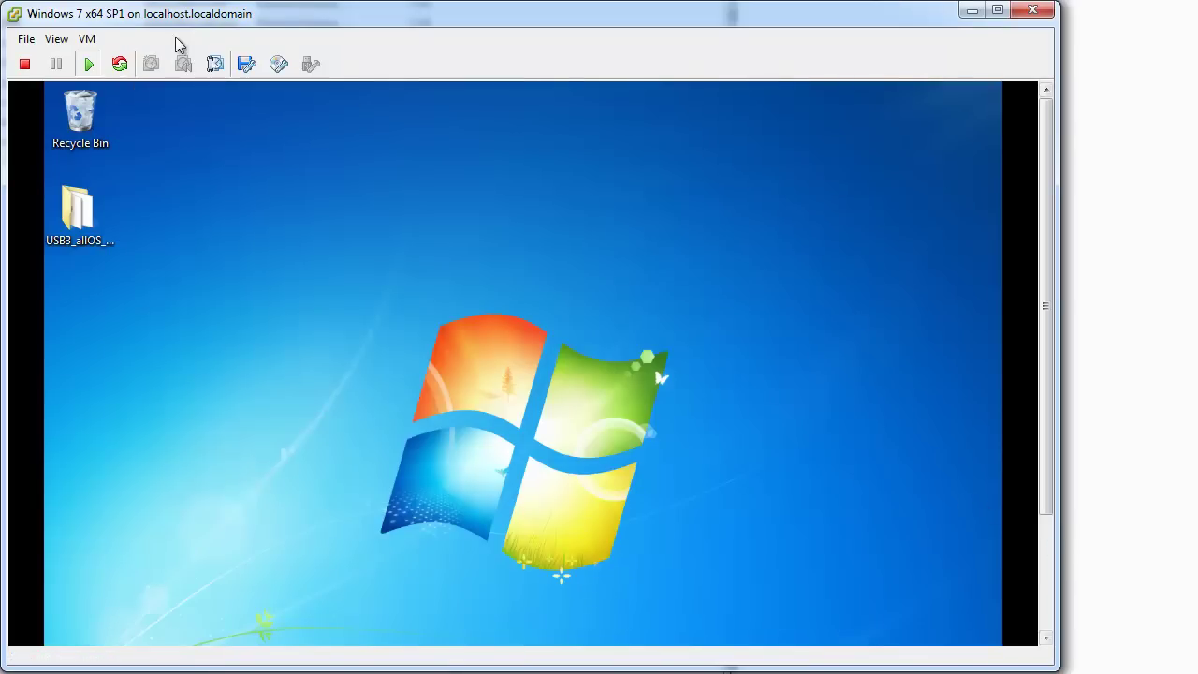
Open the virtual machine's settings, view the device types offered for adding hardware, and cancel the Add Hardware wizard.
{"action": "left_click", "coordinate": [87, 38]}
{"action": "left_click", "coordinate": [103, 119]}
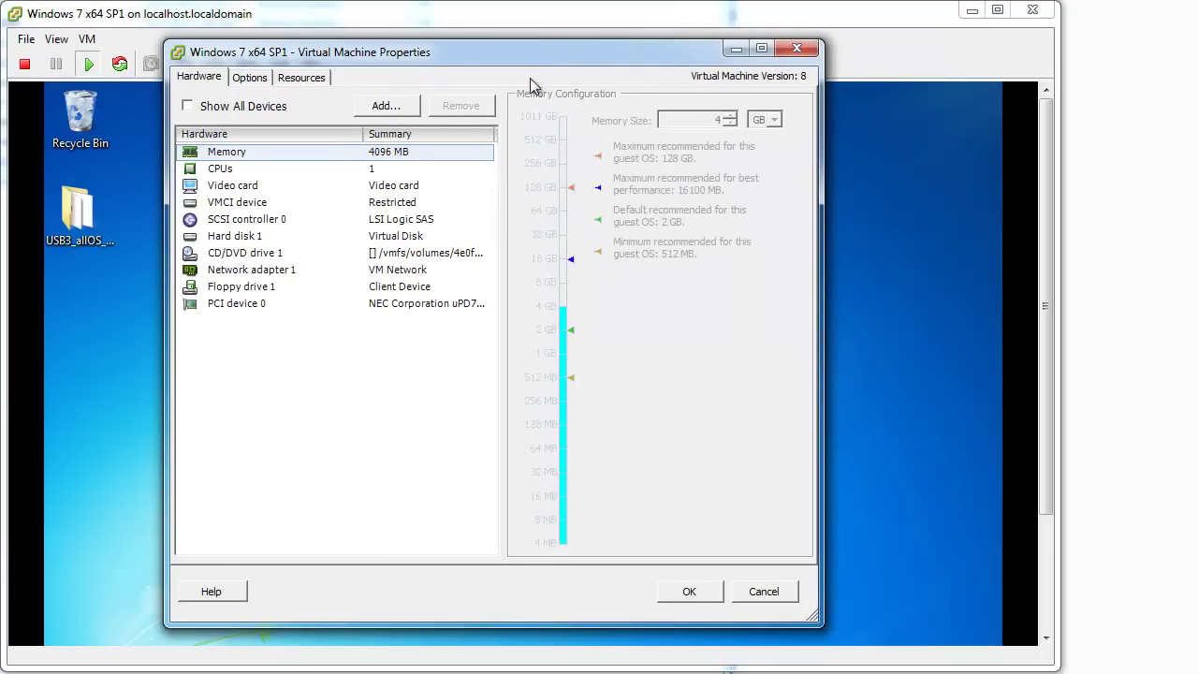
{"action": "left_click", "coordinate": [405, 106]}
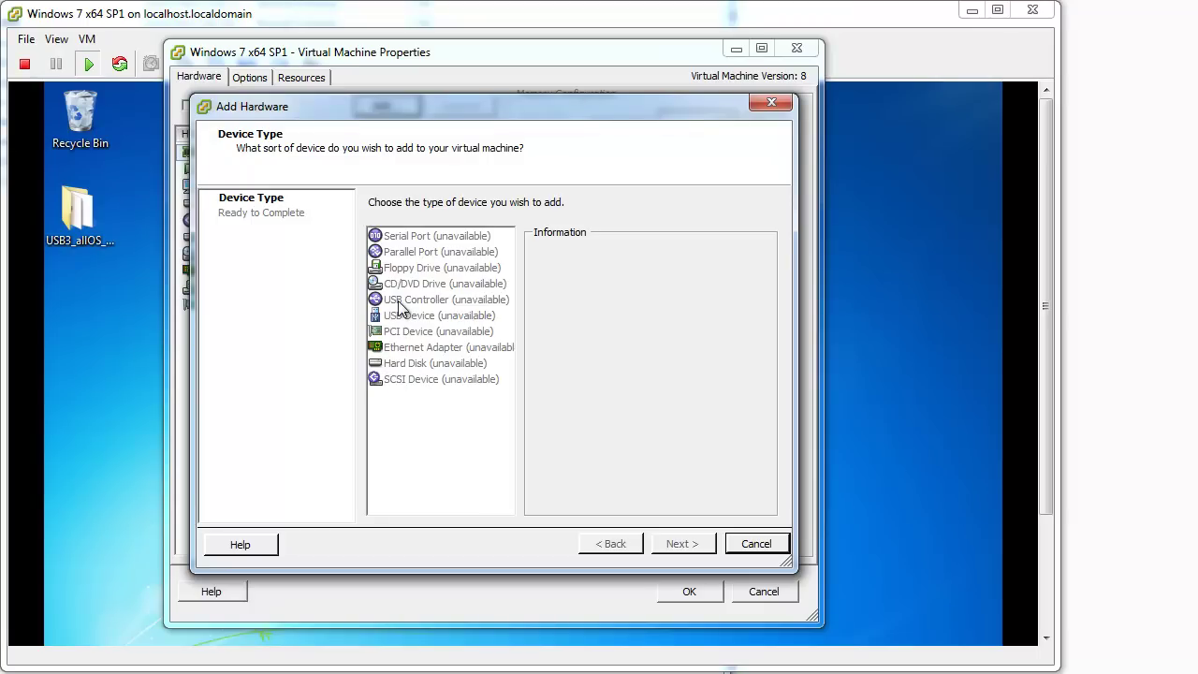
{"action": "left_click", "coordinate": [757, 545]}
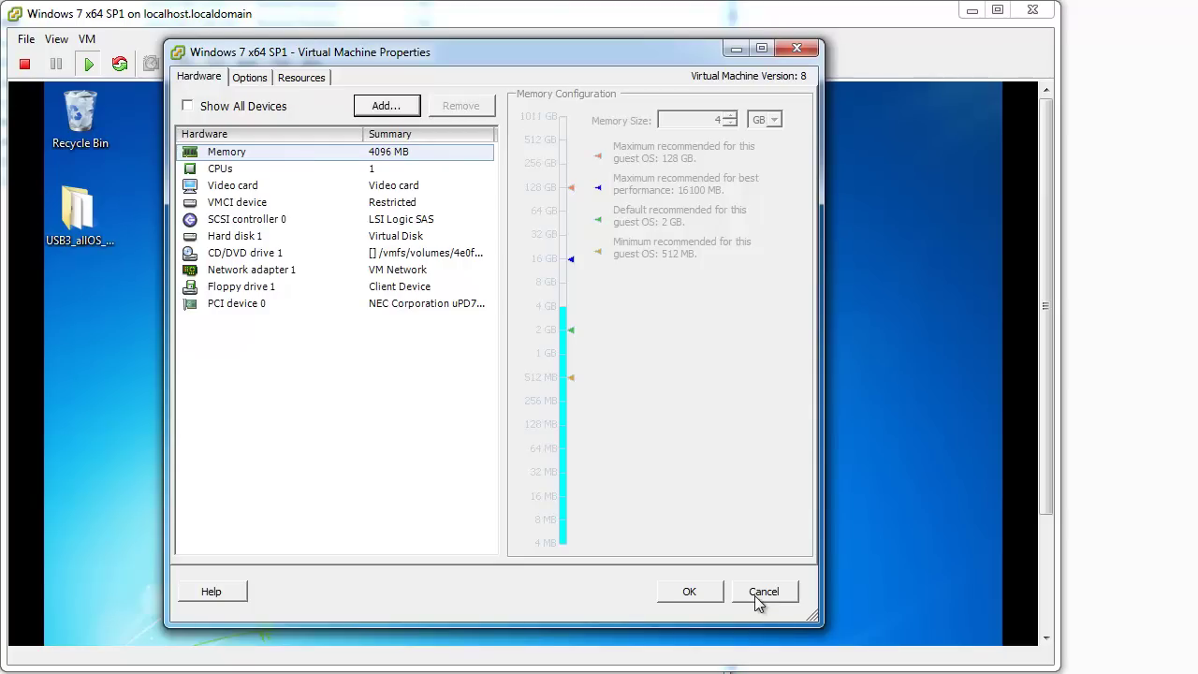
Reopen the Add Hardware wizard, check whether a PCI Device can be added to the running virtual machine, and cancel the wizard.
{"action": "left_click", "coordinate": [387, 106]}
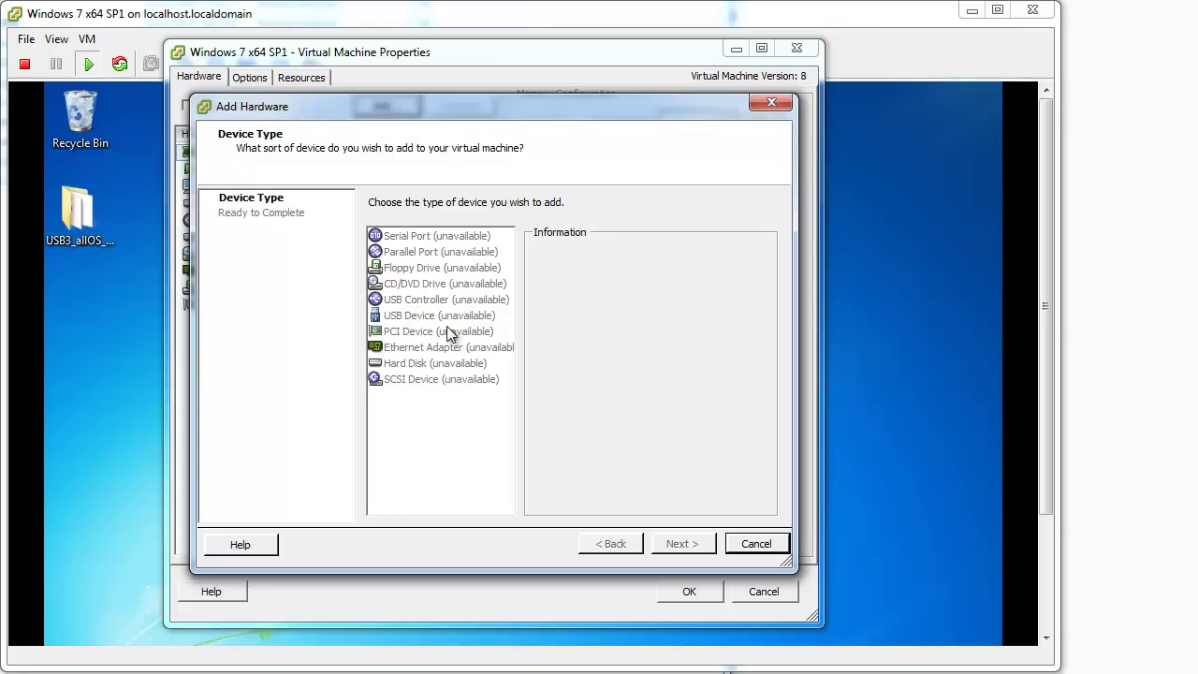
{"action": "left_click", "coordinate": [447, 333]}
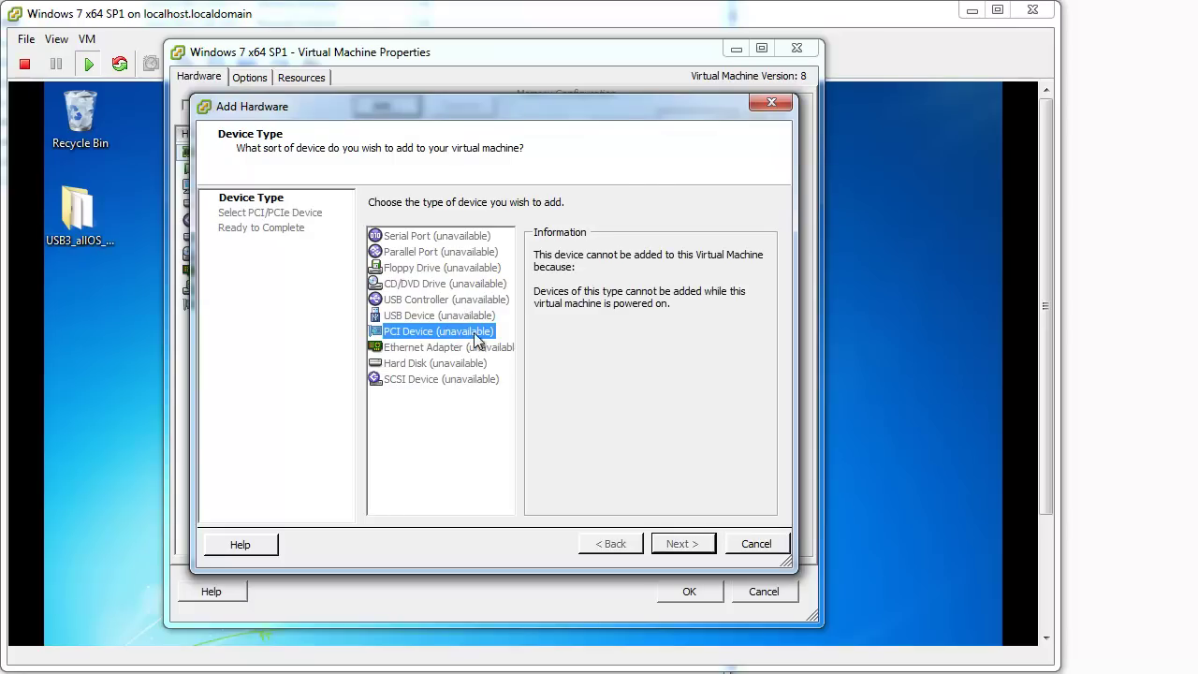
{"action": "left_click", "coordinate": [744, 546]}
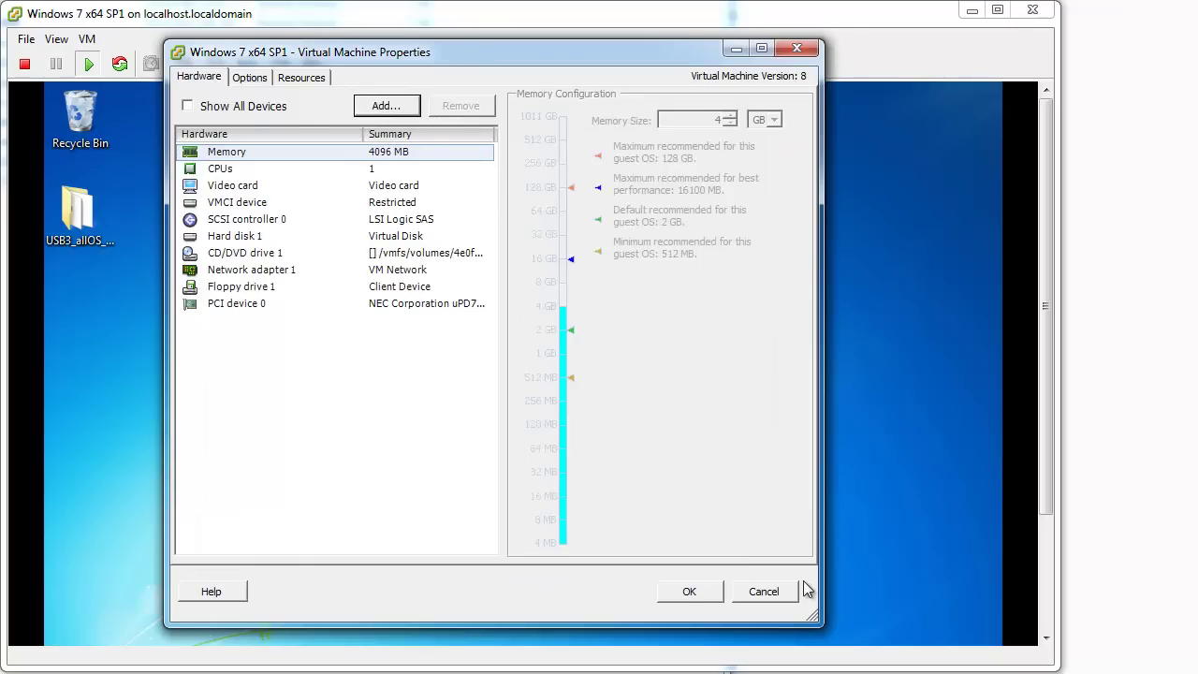